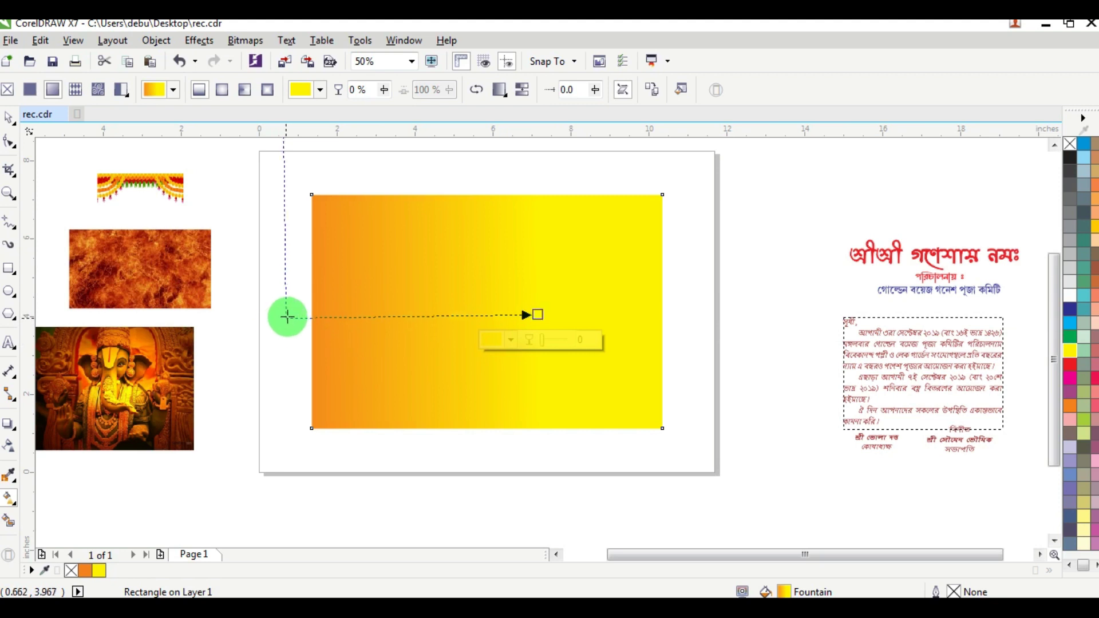
Place the flower garland flush in the upper-left corner of the gradient rectangle and bring it to the front
click(9, 118)
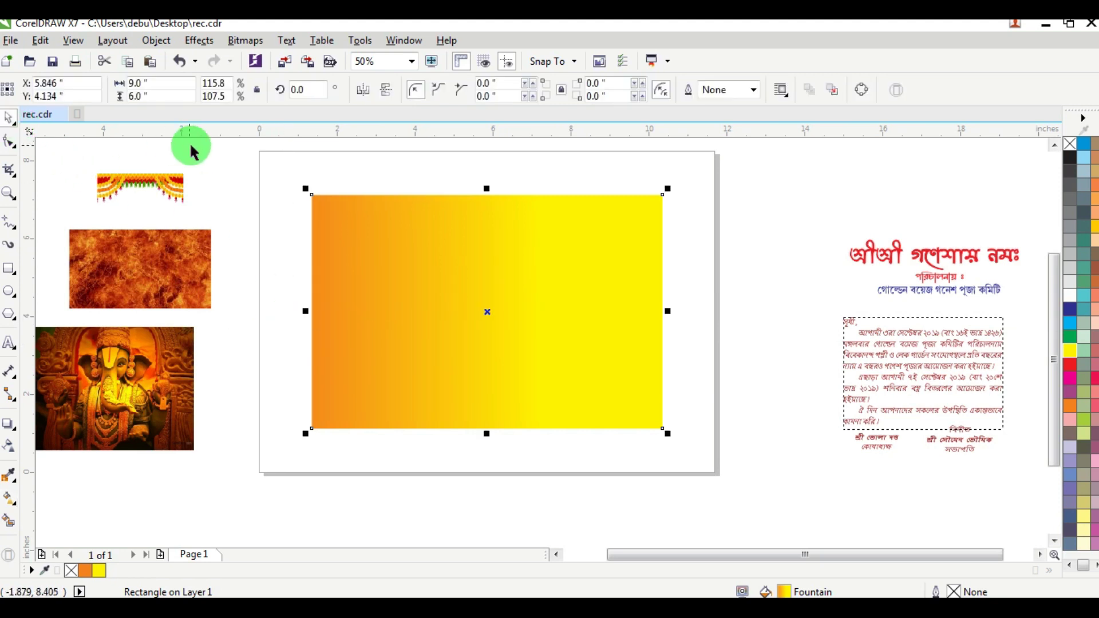
drag(165, 180, 372, 222)
shift+click(488, 240)
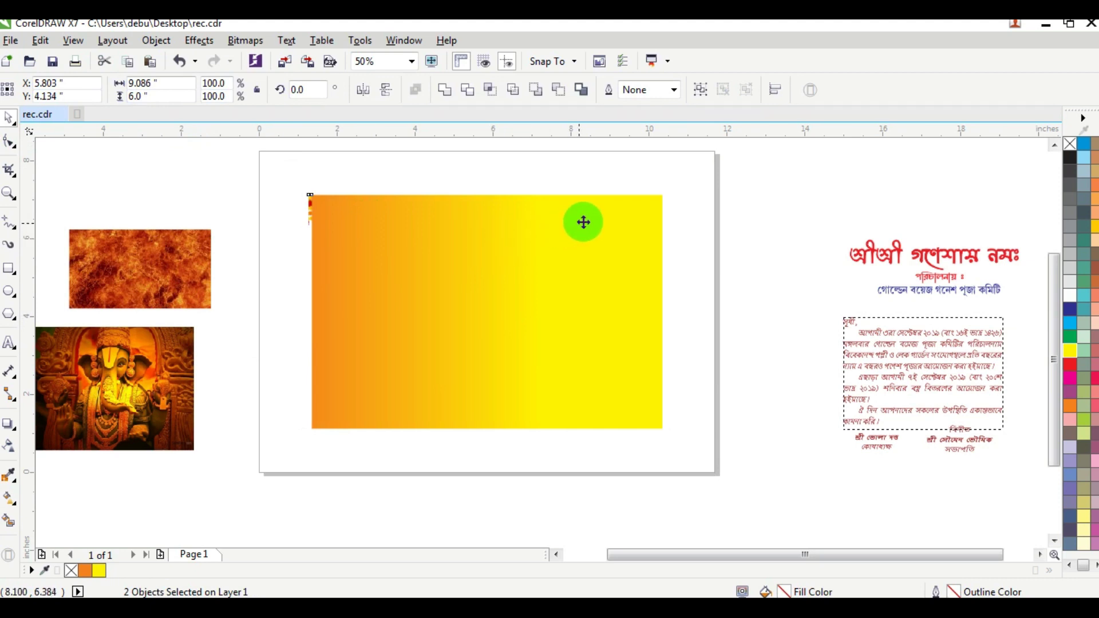
click(737, 198)
drag(262, 171, 548, 256)
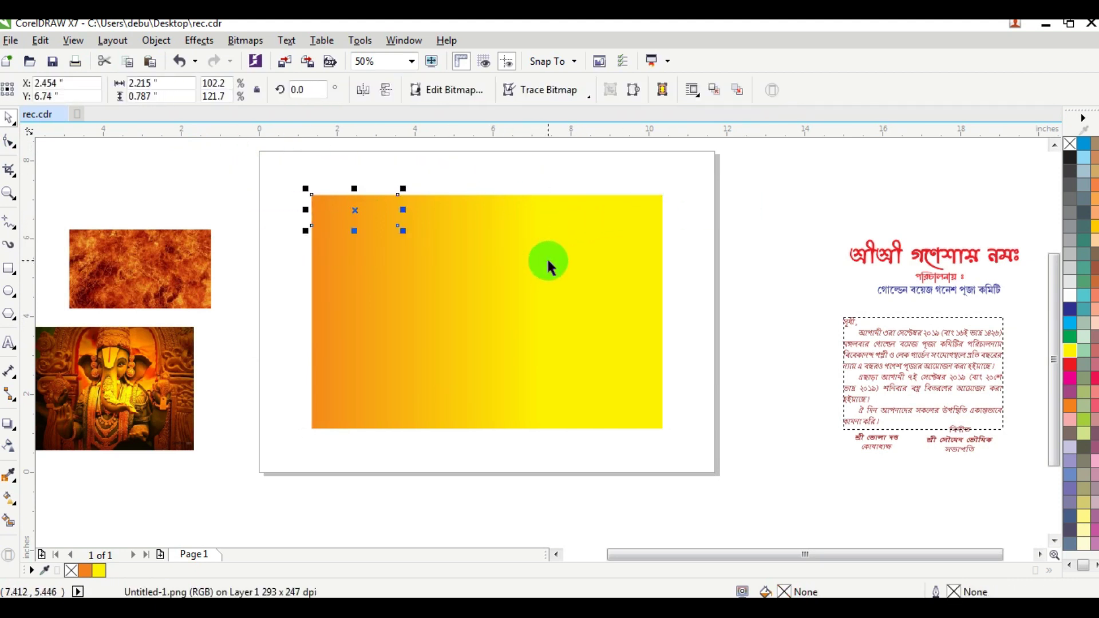
key(shift+Page_Up)
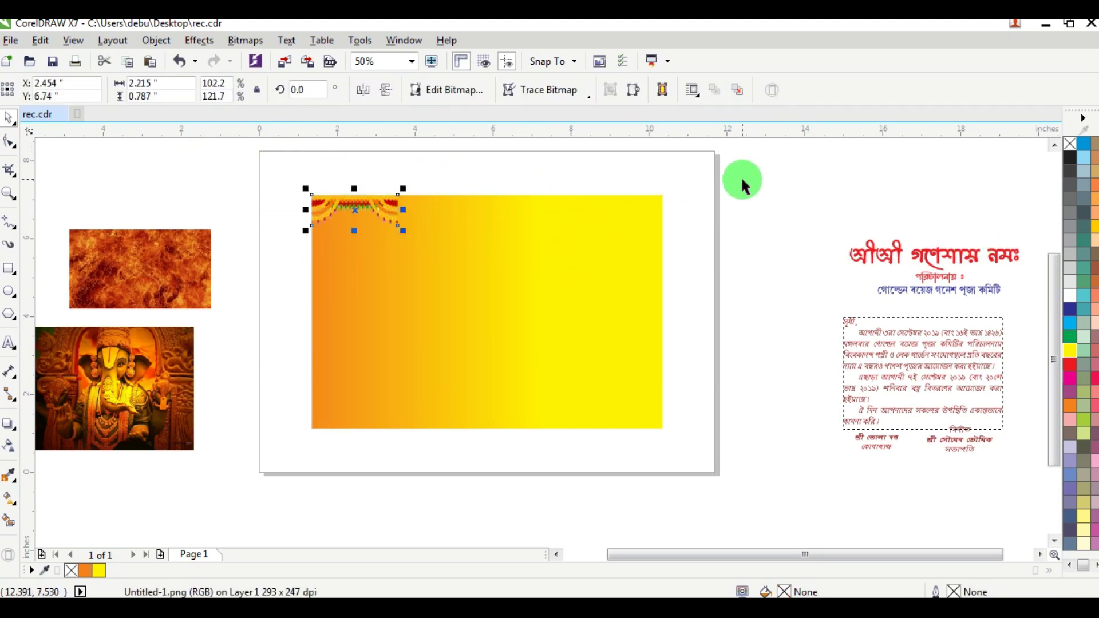
Duplicate the garland once with a 2.215" horizontal relative offset, and nudge the copy slightly left to close the seam
key(alt+F7)
click(584, 190)
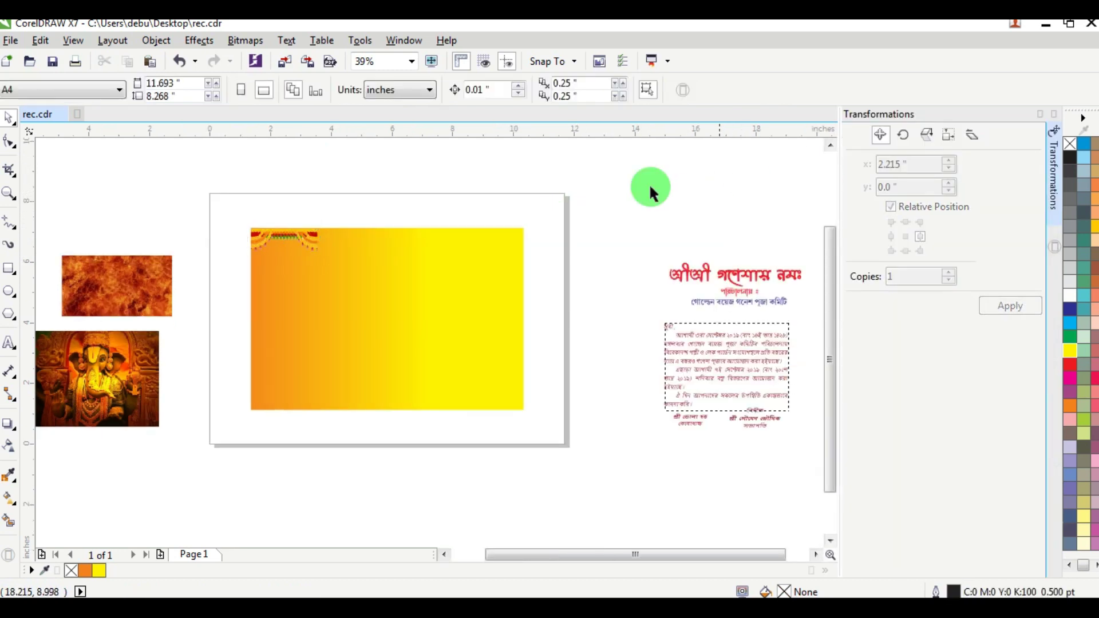
click(308, 240)
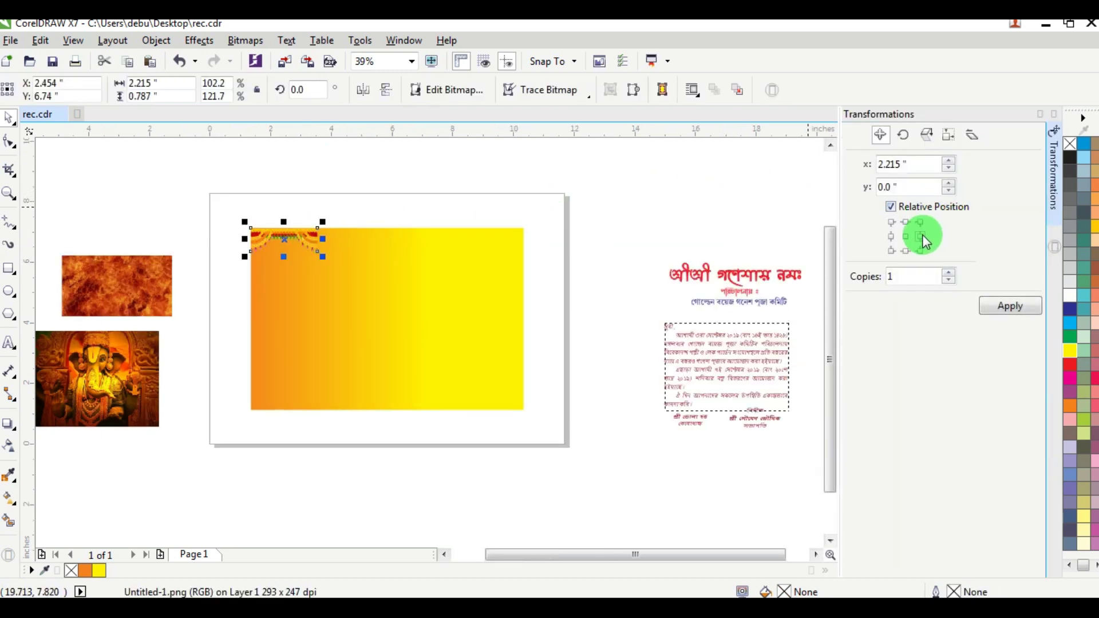
click(1011, 306)
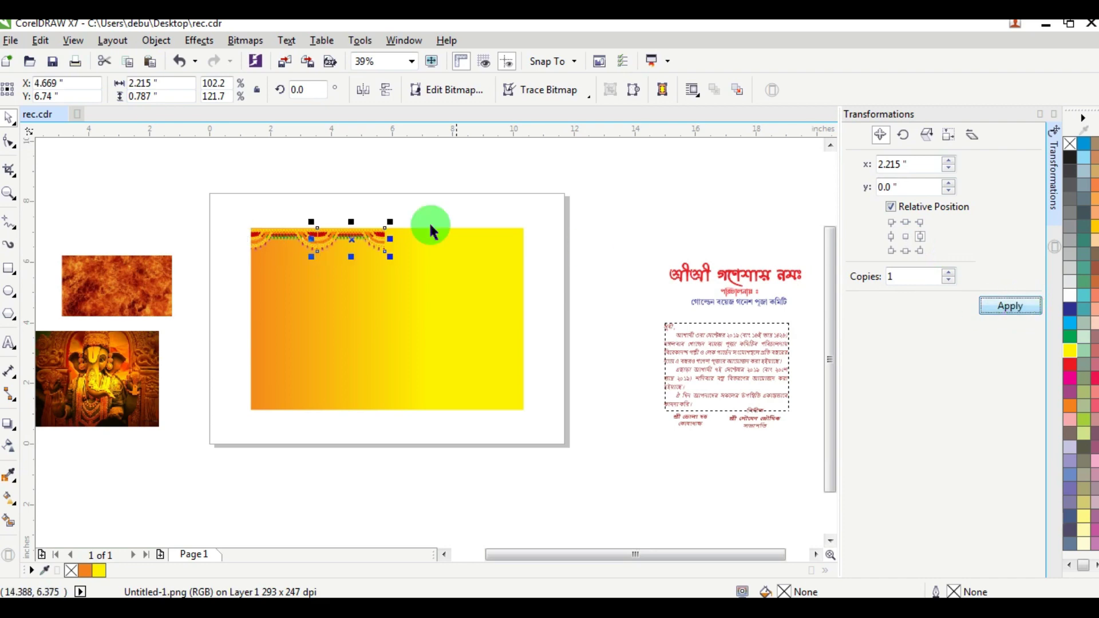
scroll(338, 228, up, 3)
scroll(545, 262, down, 2)
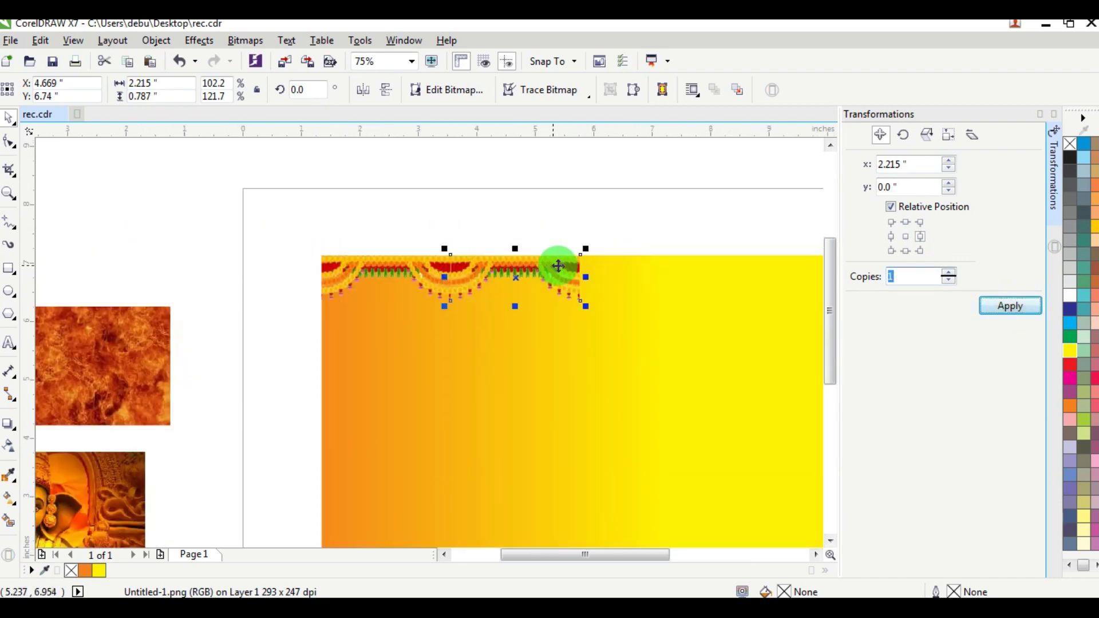
drag(561, 281, 561, 281)
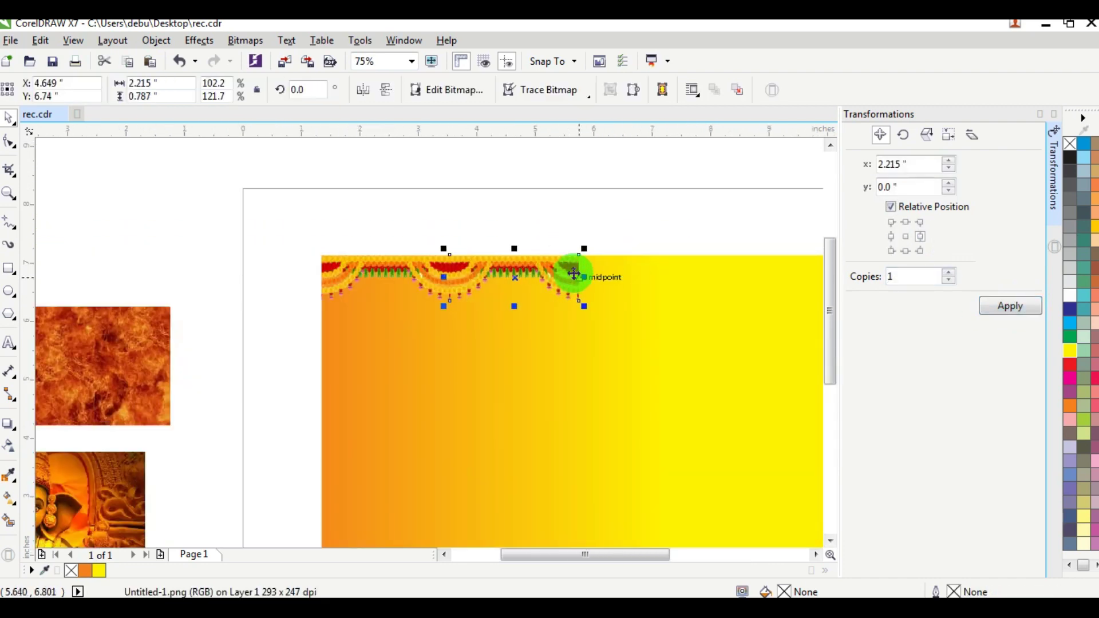
Add two more garland copies along the rectangle's top edge at 2.215" offsets, nudging each slightly left to close the seams
click(1026, 313)
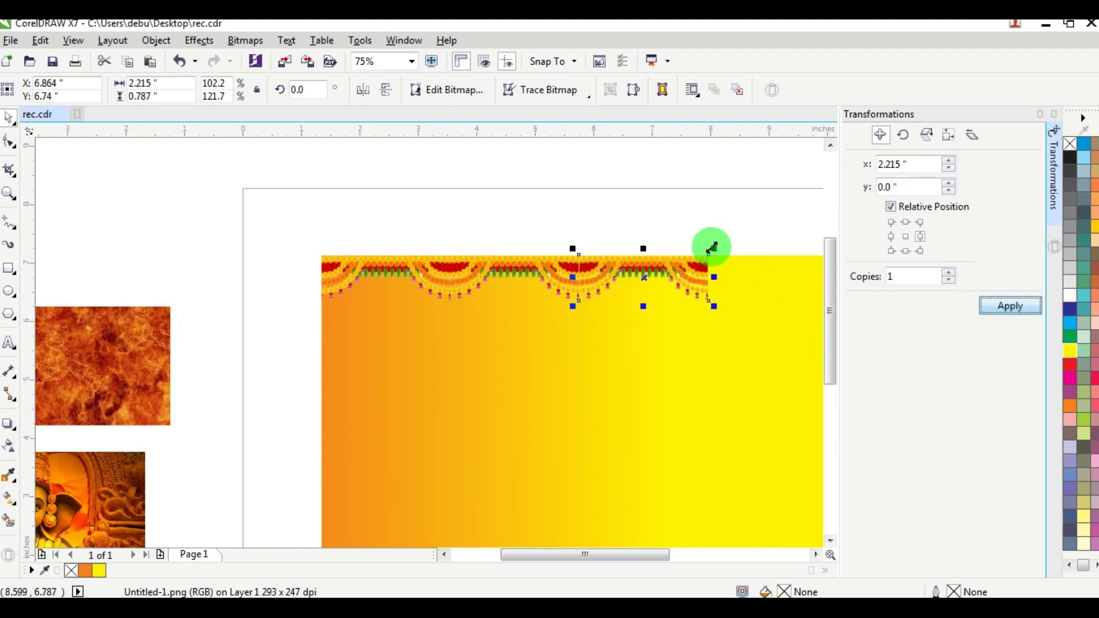
key(Left)
key(Left)
drag(761, 212, 551, 330)
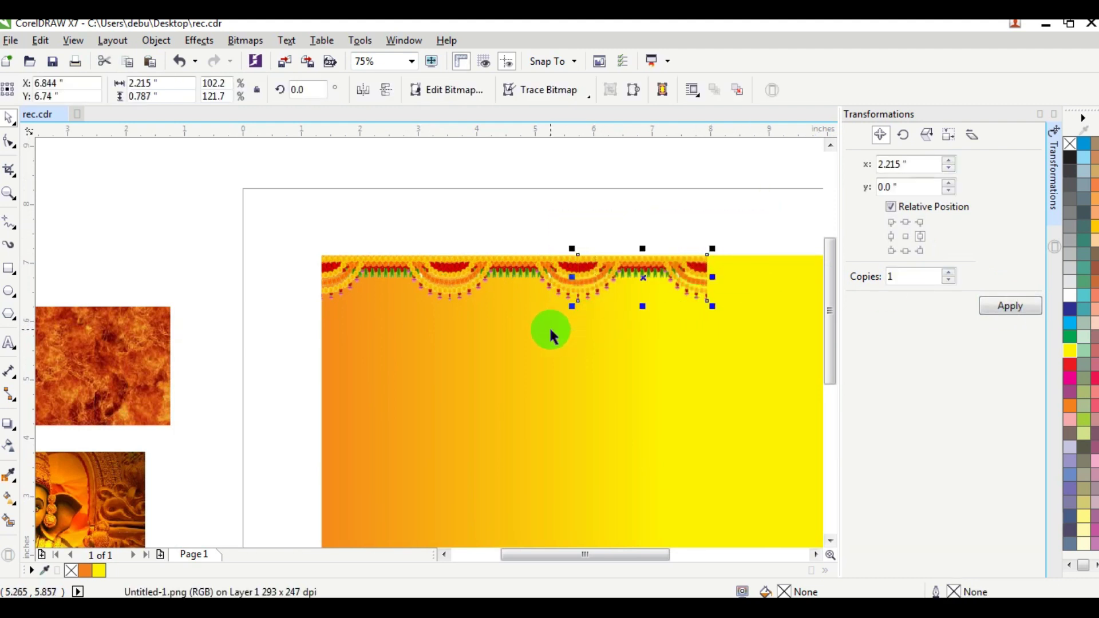
click(1012, 307)
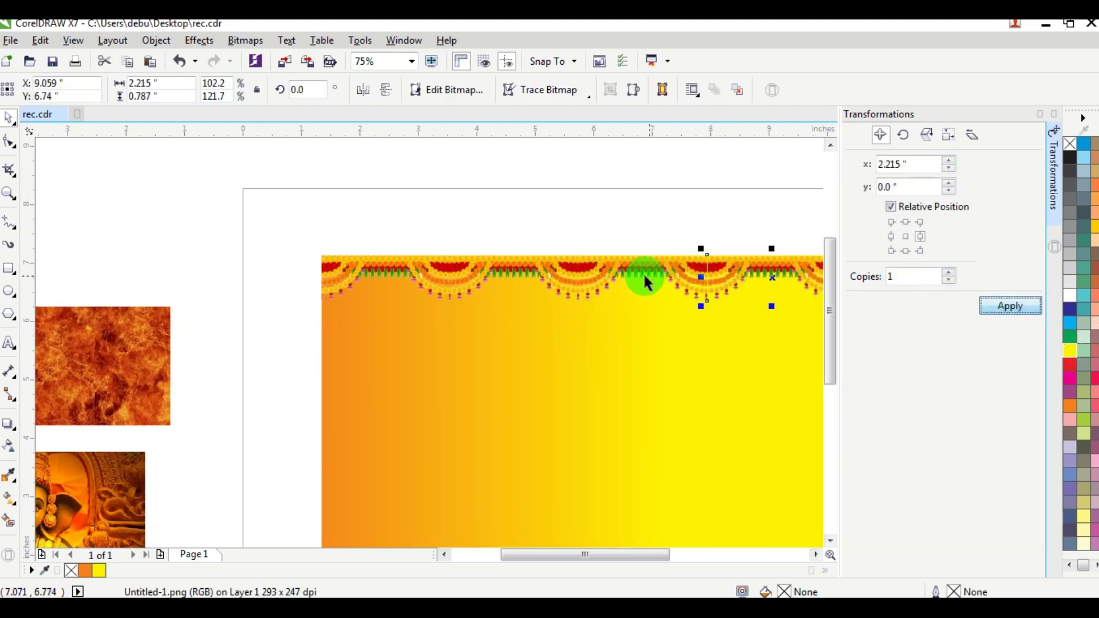
click(650, 179)
click(738, 272)
key(Left)
key(Left)
scroll(617, 251, down, 1)
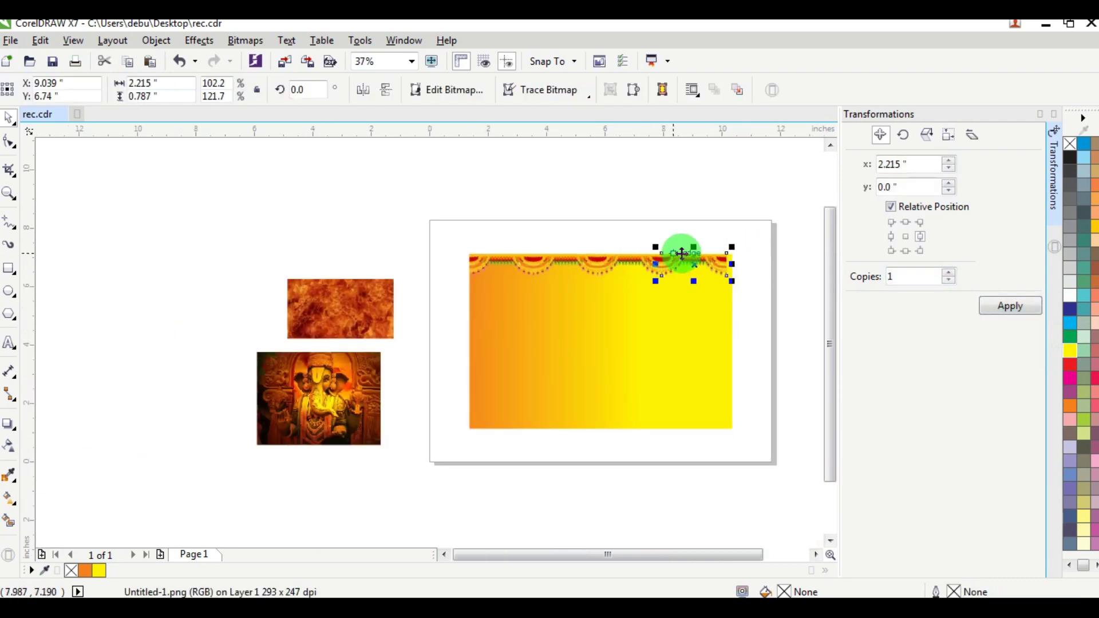
Select all four garland pieces and stretch them to the rectangle's right edge, 9.0" wide in total
scroll(724, 256, up, 1)
click(782, 203)
drag(783, 189, 79, 343)
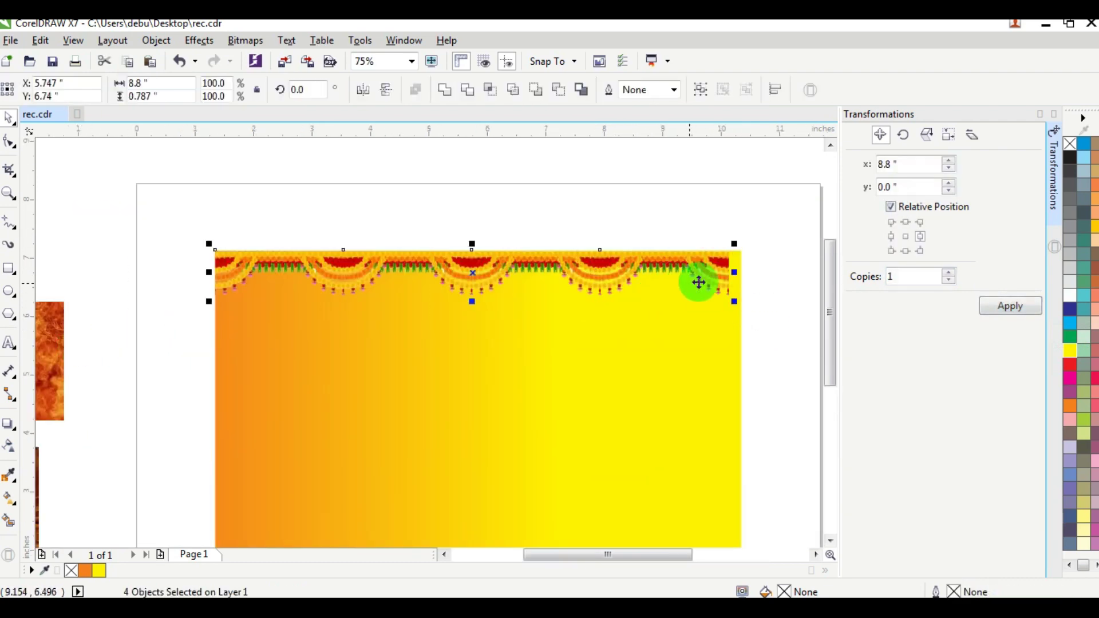
scroll(736, 268, up, 5)
scroll(721, 294, down, 2)
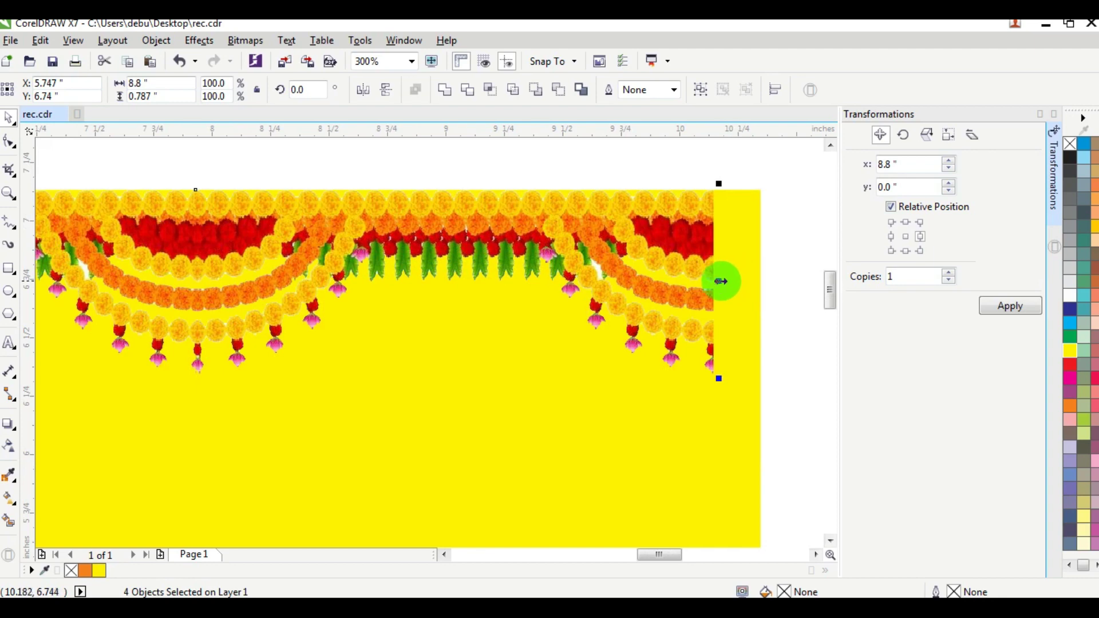
drag(719, 285, 767, 309)
scroll(775, 284, down, 4)
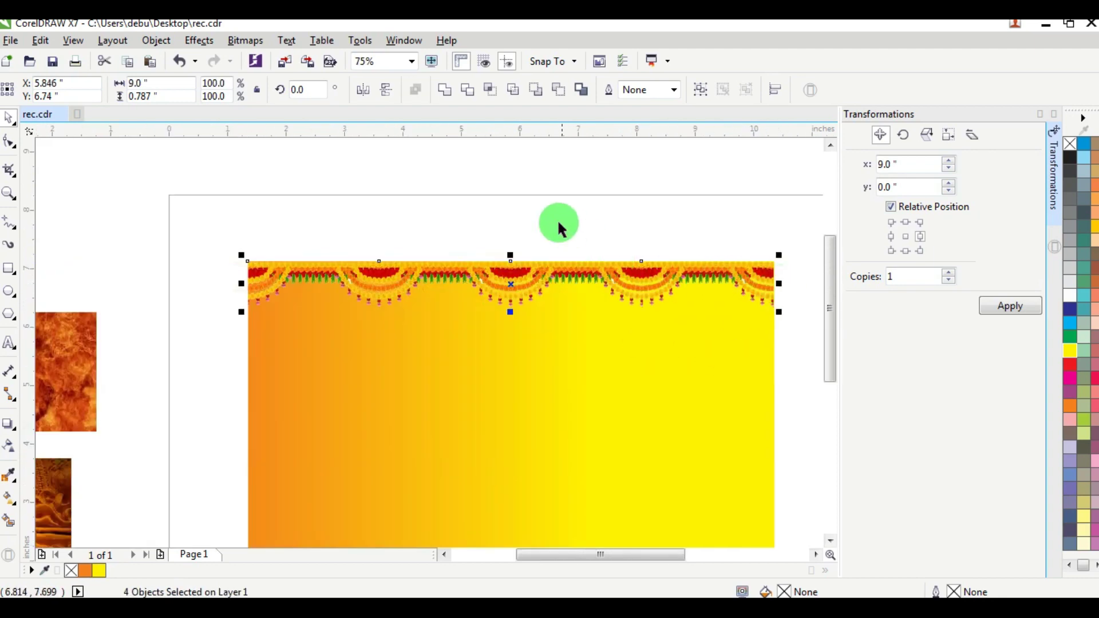
click(152, 233)
drag(161, 228, 801, 334)
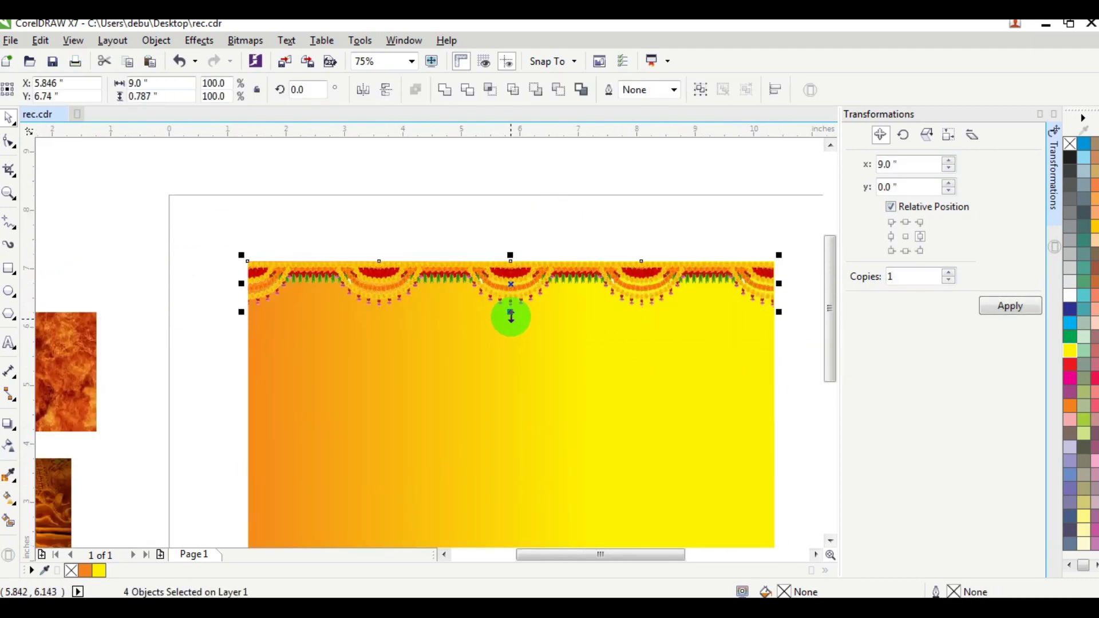
drag(510, 312, 516, 313)
scroll(527, 335, down, 2)
click(557, 405)
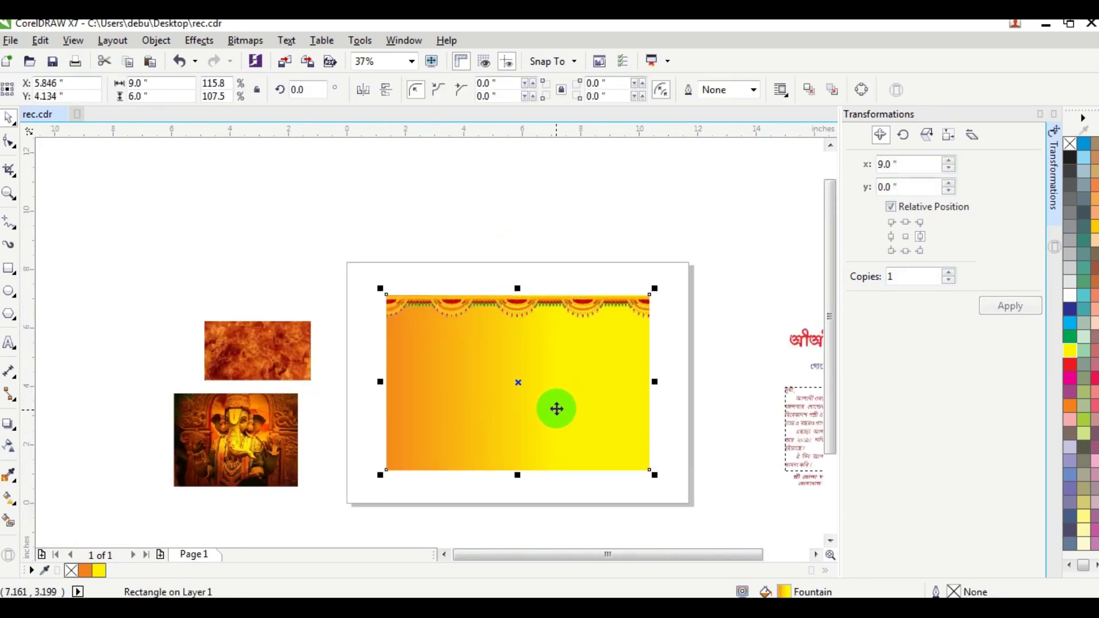
scroll(509, 372, up, 2)
scroll(509, 372, down, 2)
click(510, 270)
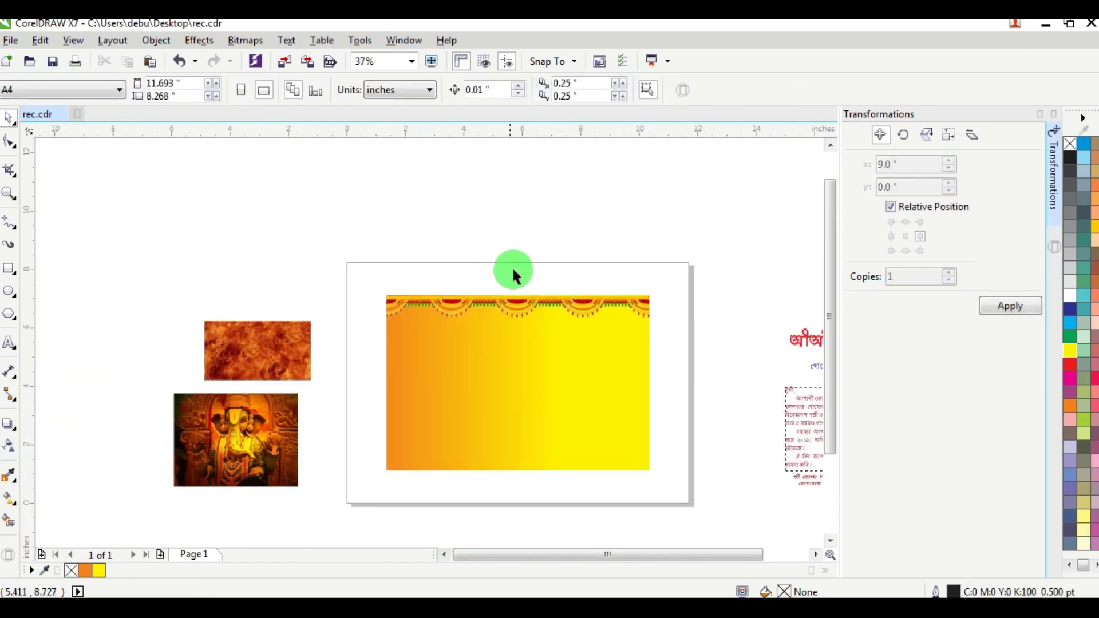
click(530, 376)
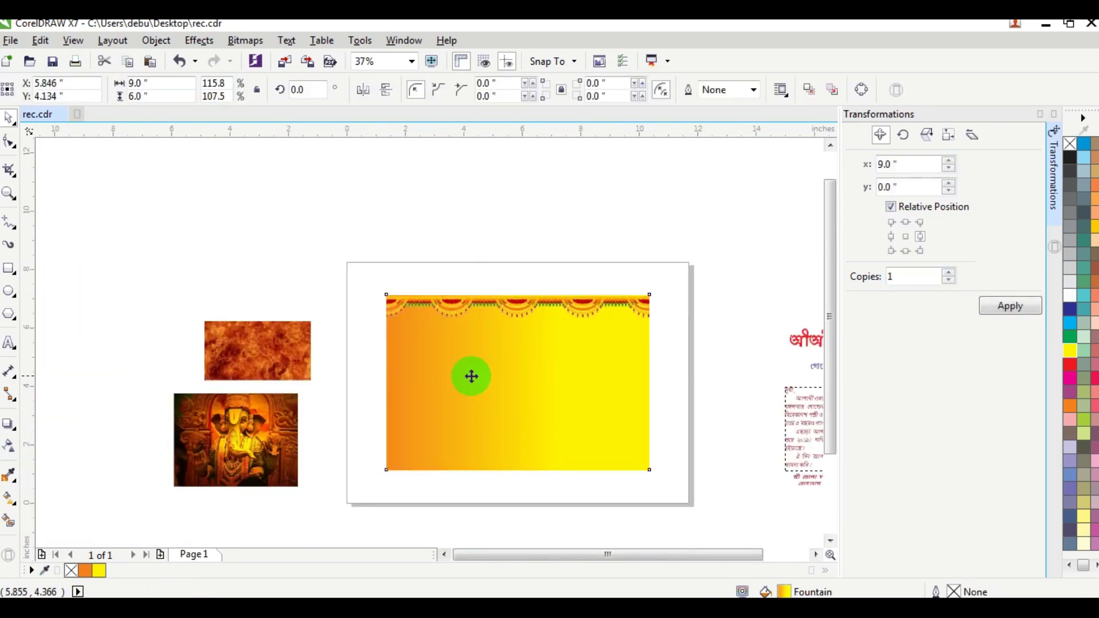
click(229, 263)
Enlarge the Ganesha picture to about 5.9" by 4.4" and move the fire texture up and away from it
click(263, 412)
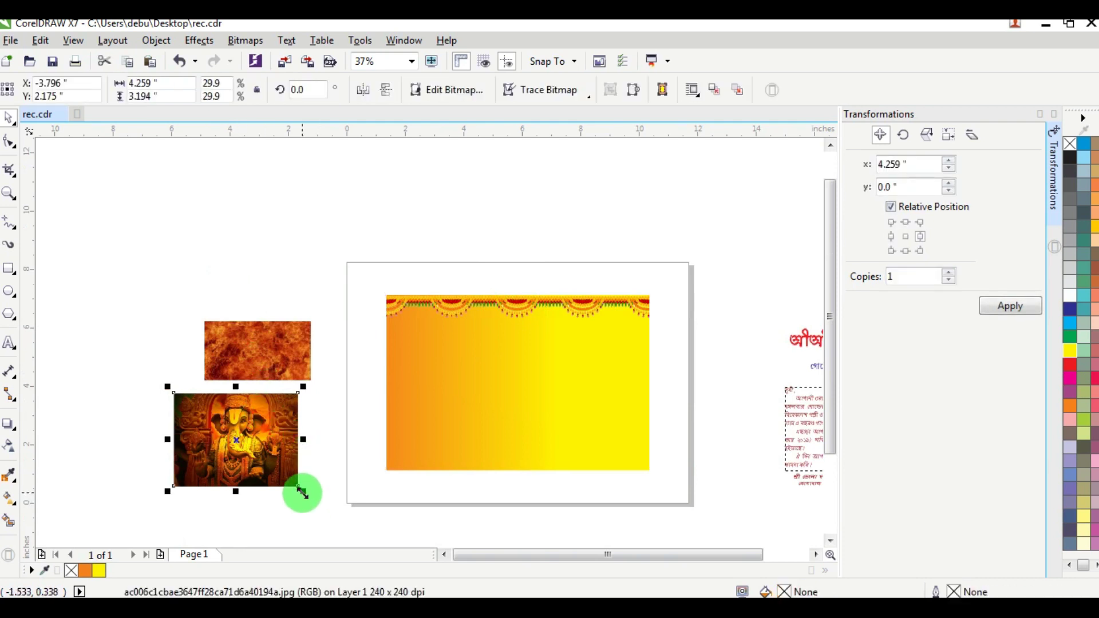
drag(303, 491, 347, 522)
drag(283, 342, 199, 292)
drag(255, 415, 255, 347)
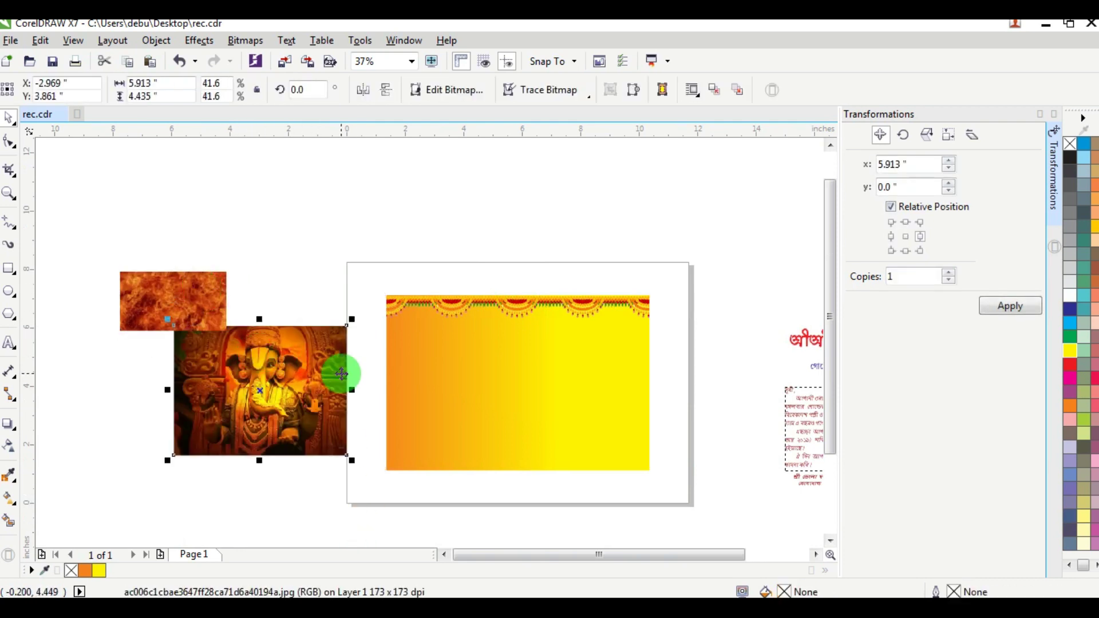
PowerClip the Ganesha picture inside the gradient rectangle
click(156, 40)
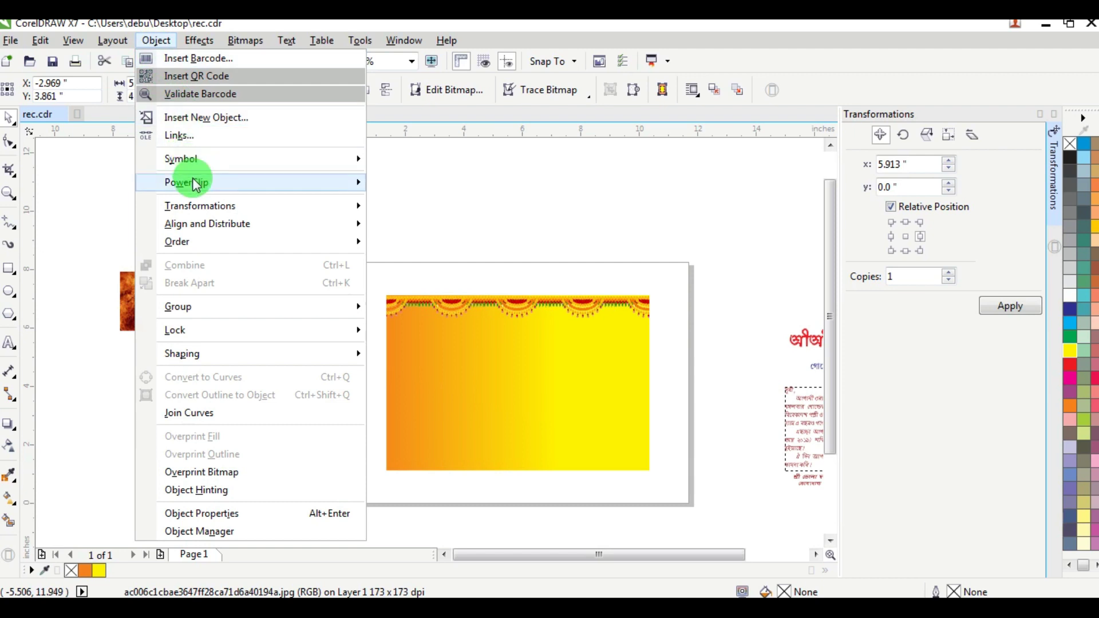
mouse_move(196, 178)
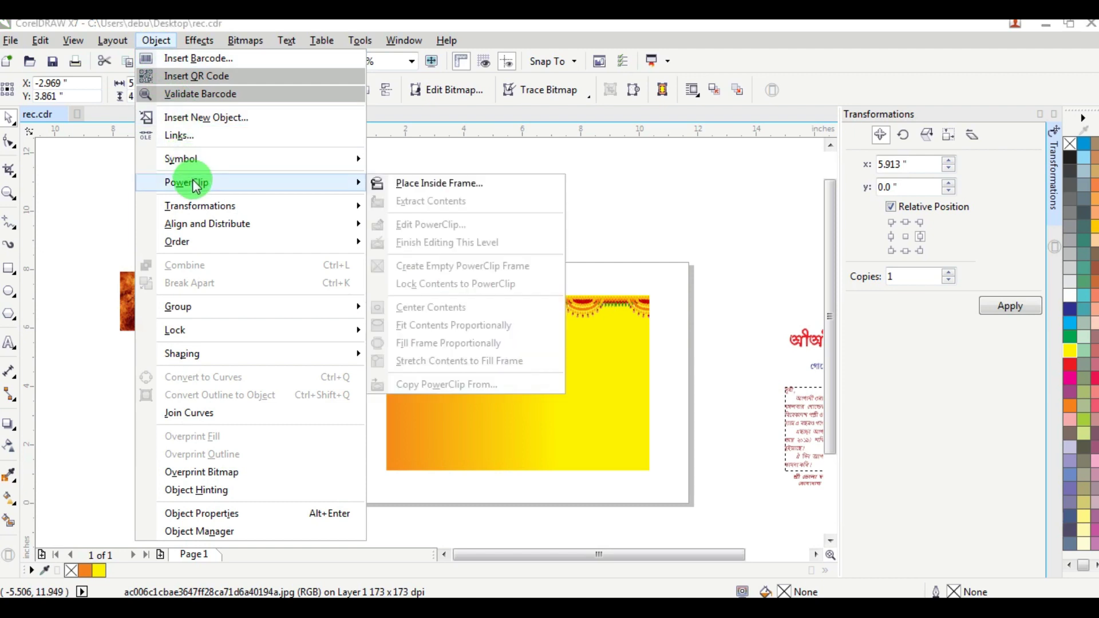
click(421, 192)
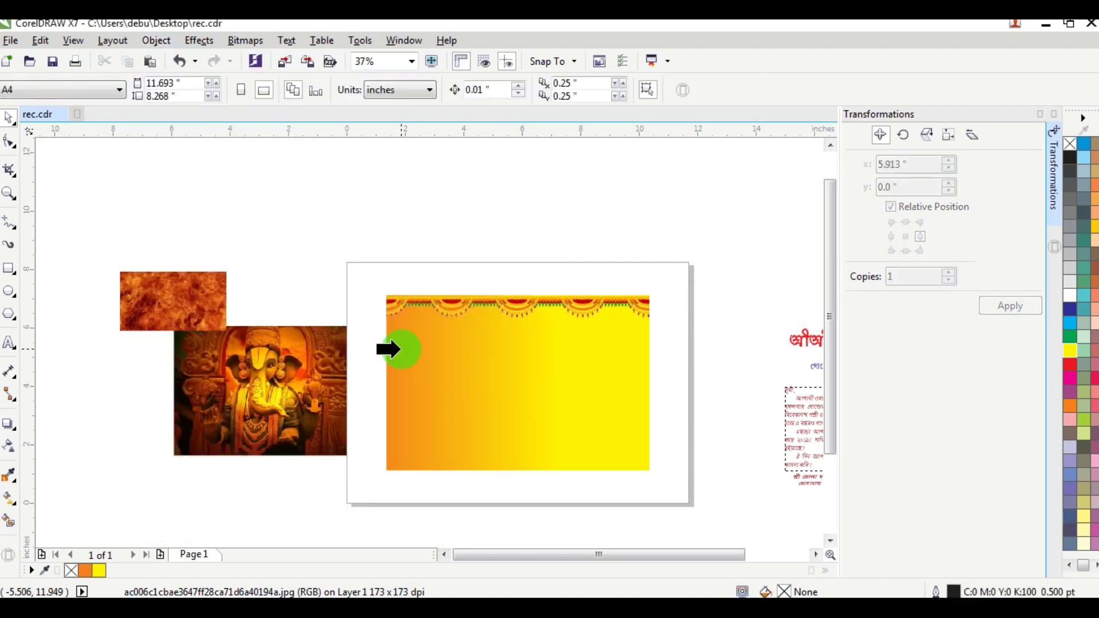
click(389, 349)
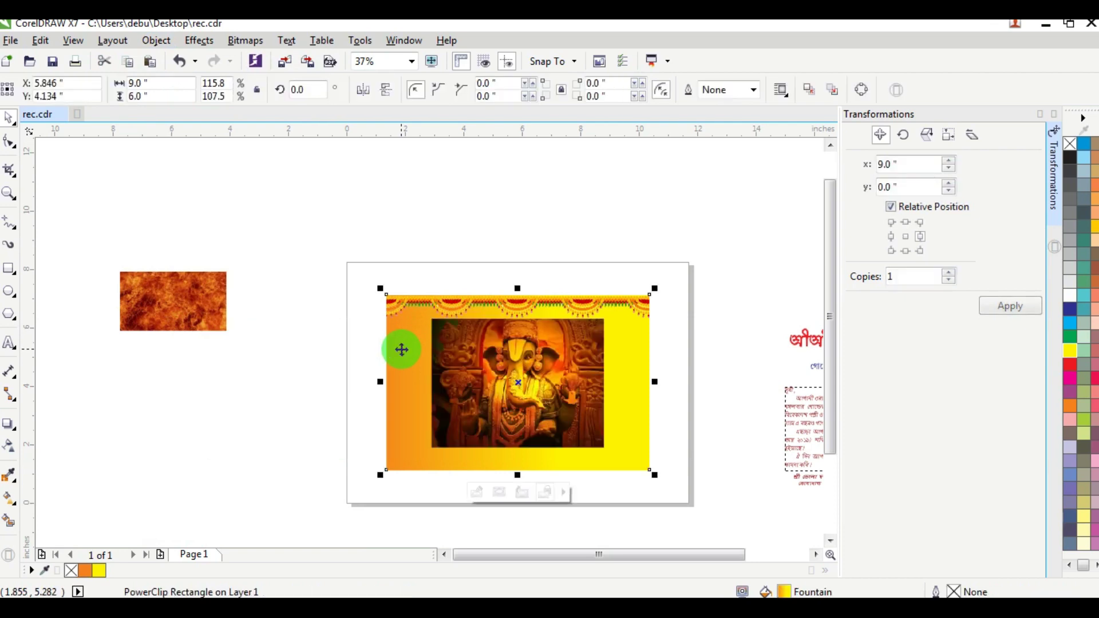
Edit the clipped contents: shift the Ganesha picture to the frame's left side and resize it to about 5.6" by 5.7"
ctrl+click(529, 382)
drag(537, 365, 470, 350)
scroll(425, 428, up, 2)
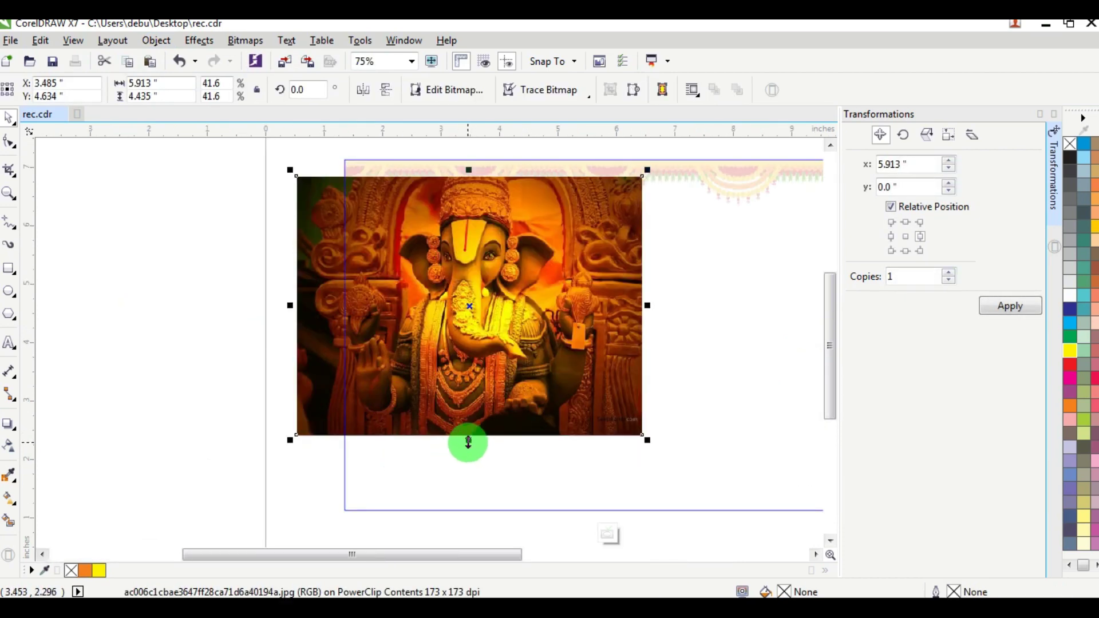
drag(468, 442, 499, 510)
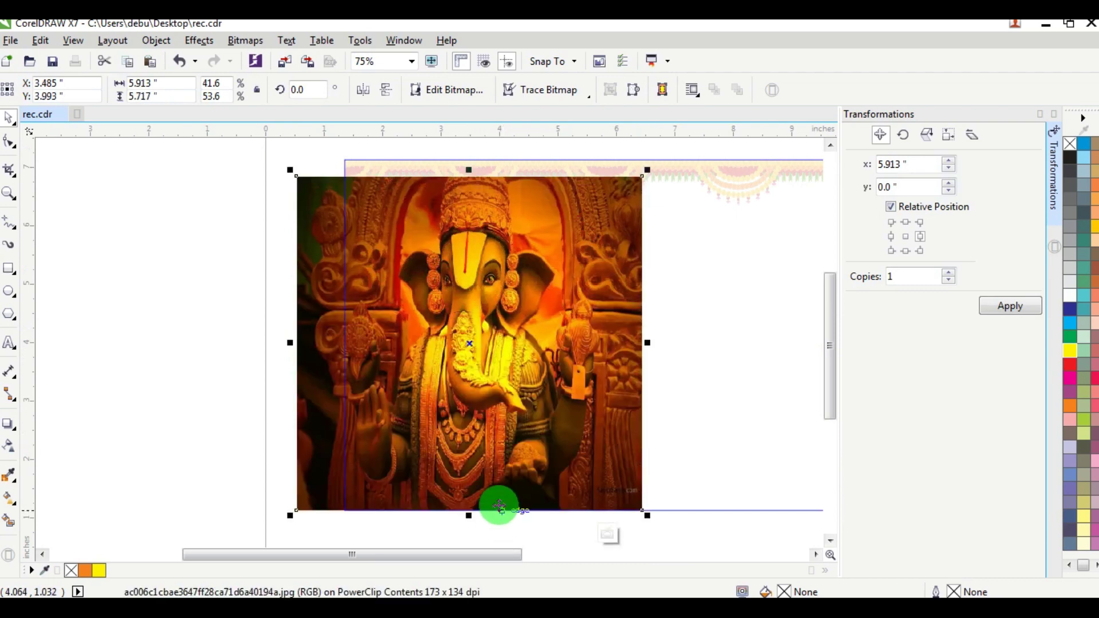
drag(288, 347, 309, 344)
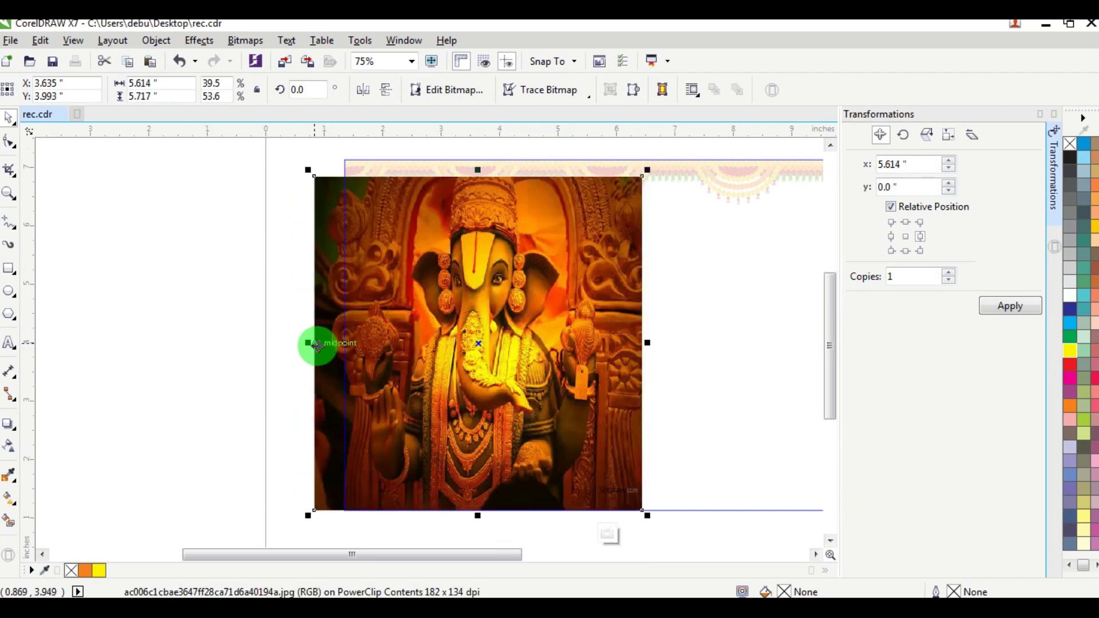
Fade out the Ganesha picture's right side with a linear transparency ending at 100%, and finish editing the clipped contents
click(10, 452)
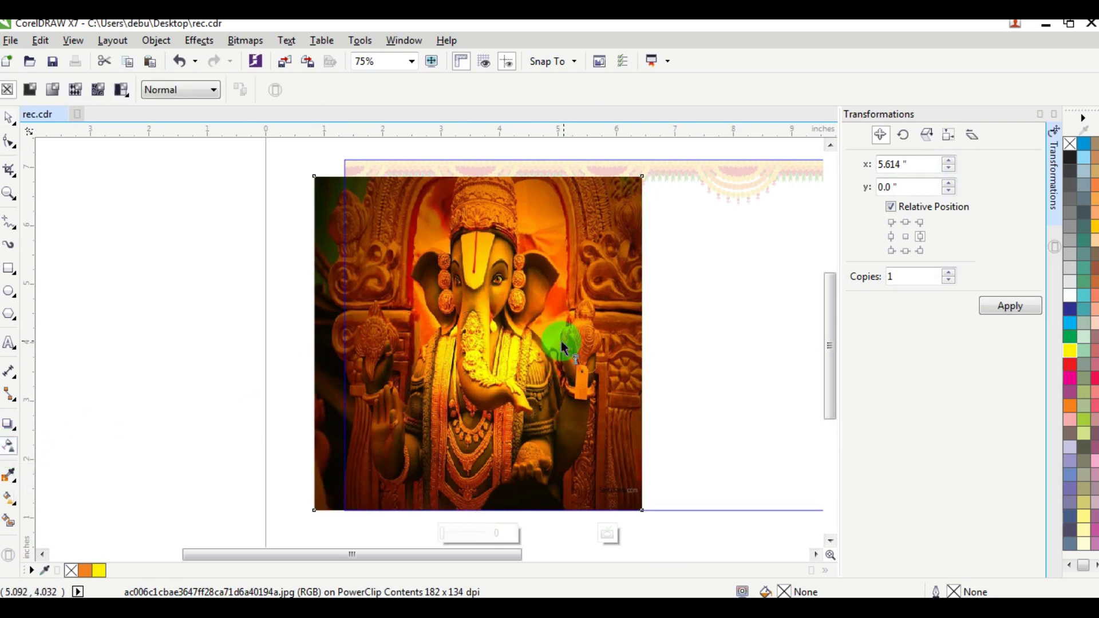
drag(529, 336, 632, 333)
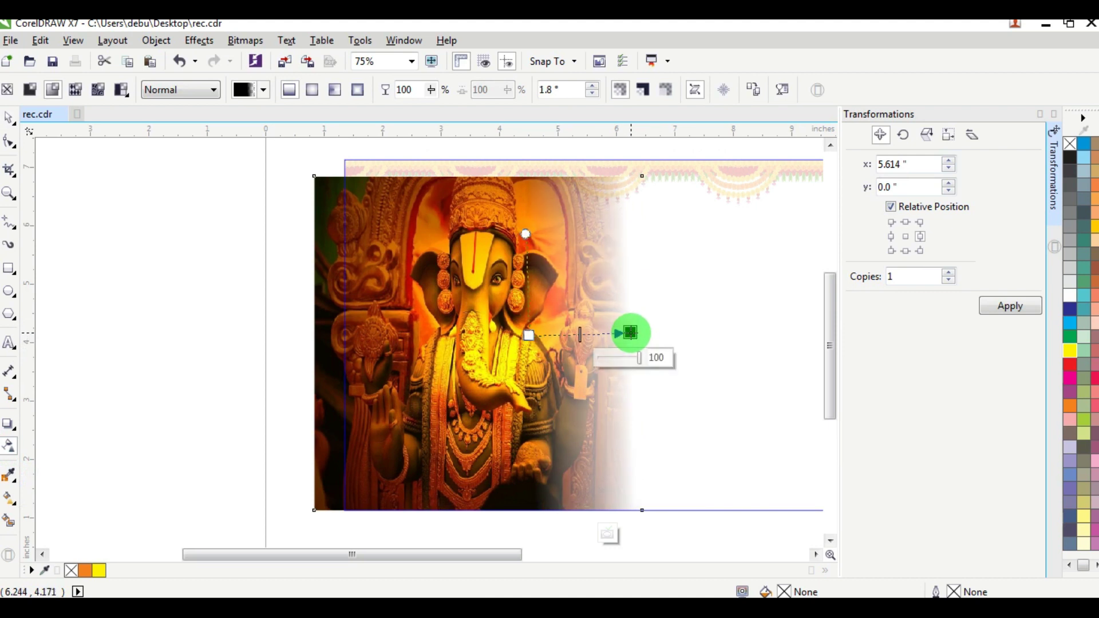
click(966, 171)
click(1055, 116)
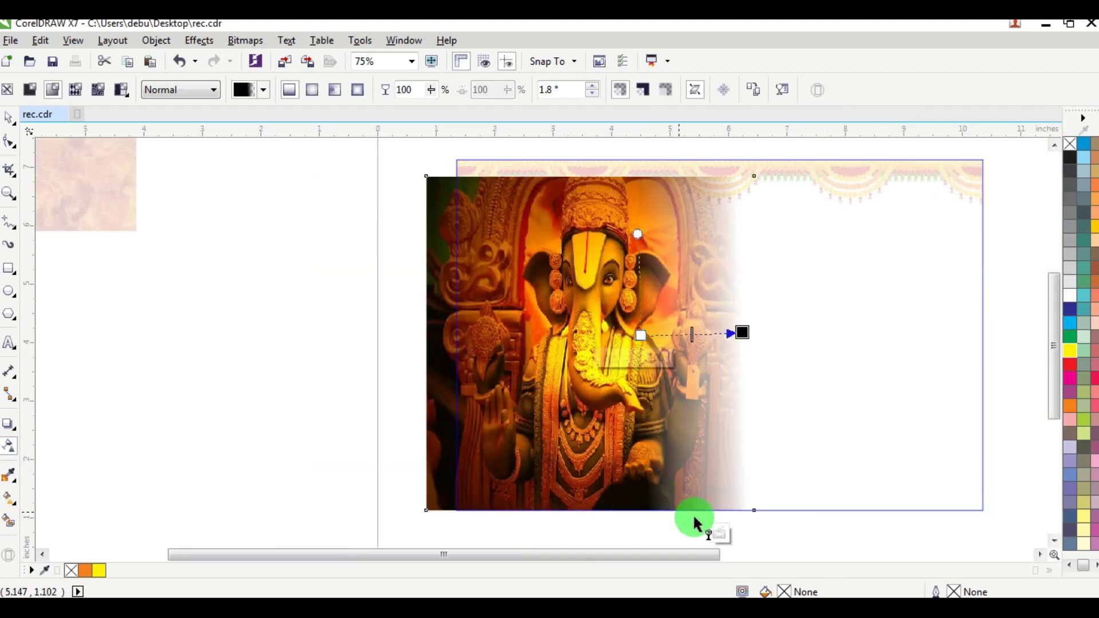
click(721, 535)
scroll(686, 426, down, 1)
scroll(730, 386, up, 1)
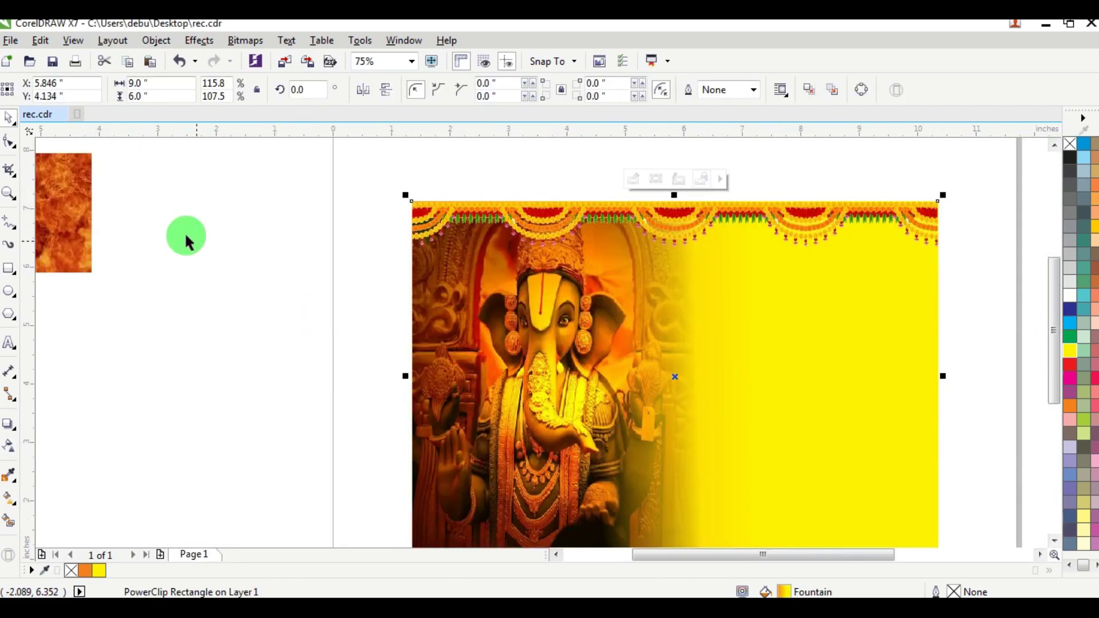
Shift the card's gradient fill so orange starts just past the Ganesha picture and yellow ends near the card's right edge
click(37, 216)
click(776, 375)
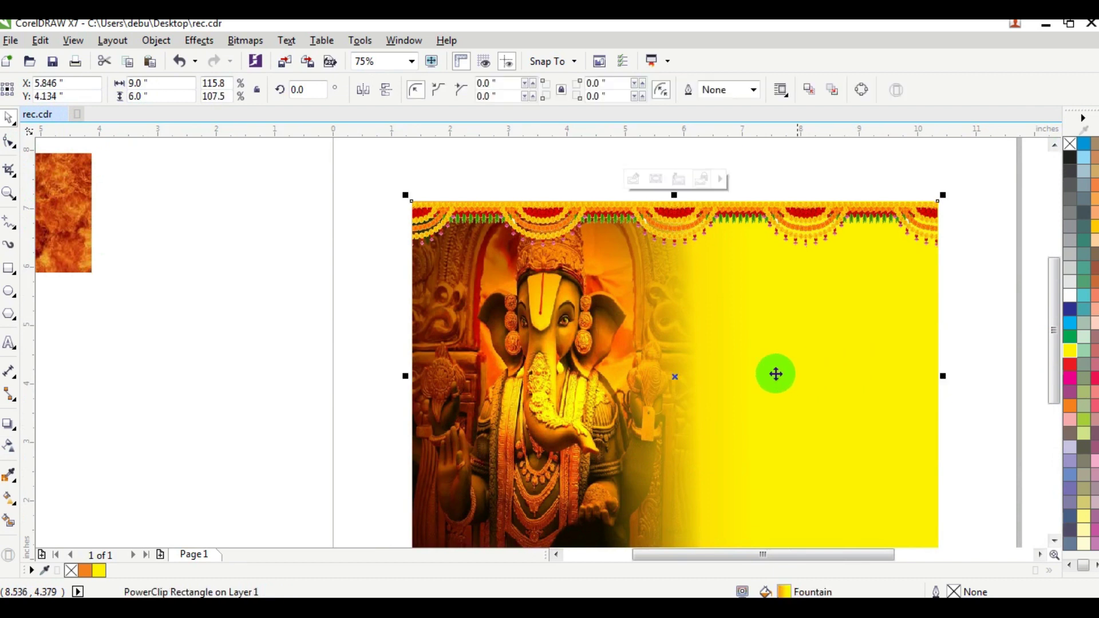
click(14, 502)
click(373, 389)
drag(381, 381, 615, 382)
click(754, 380)
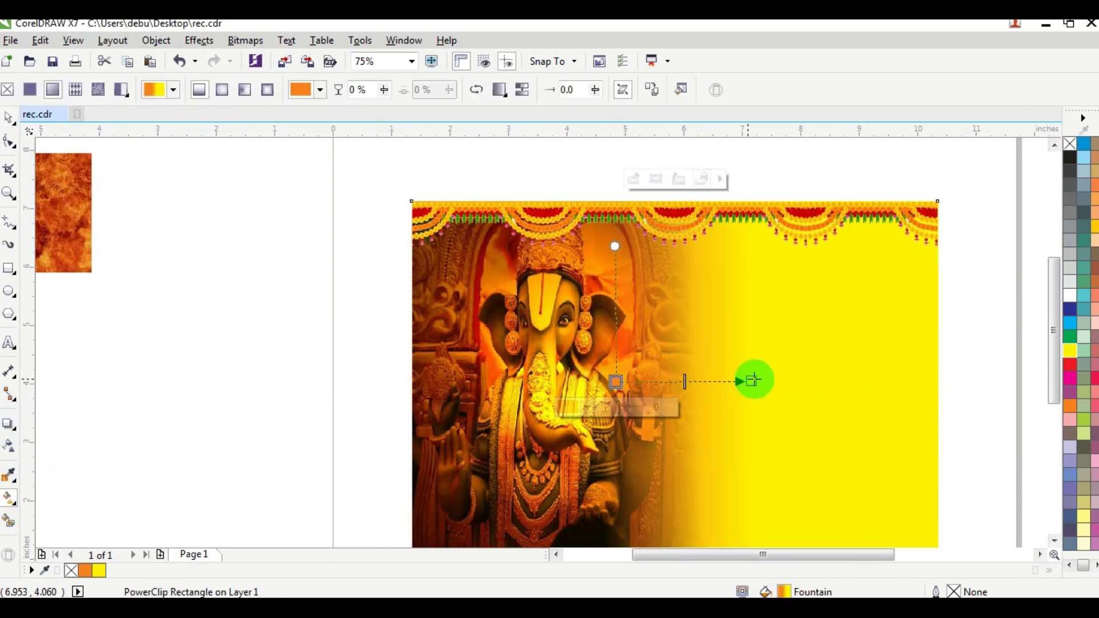
drag(766, 382, 905, 382)
click(621, 392)
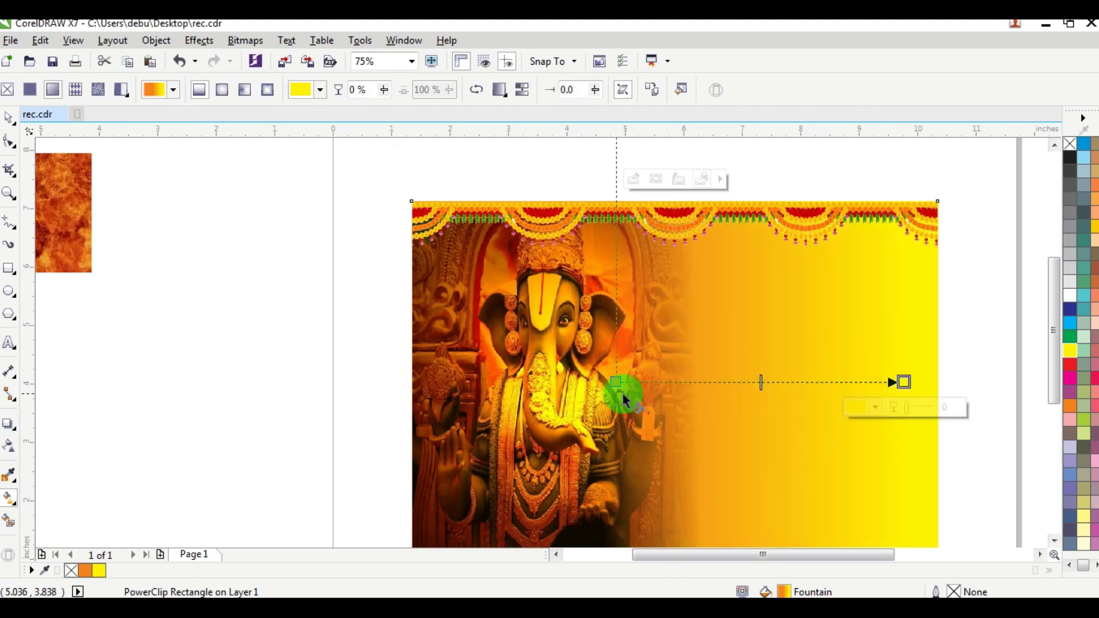
drag(616, 384, 659, 385)
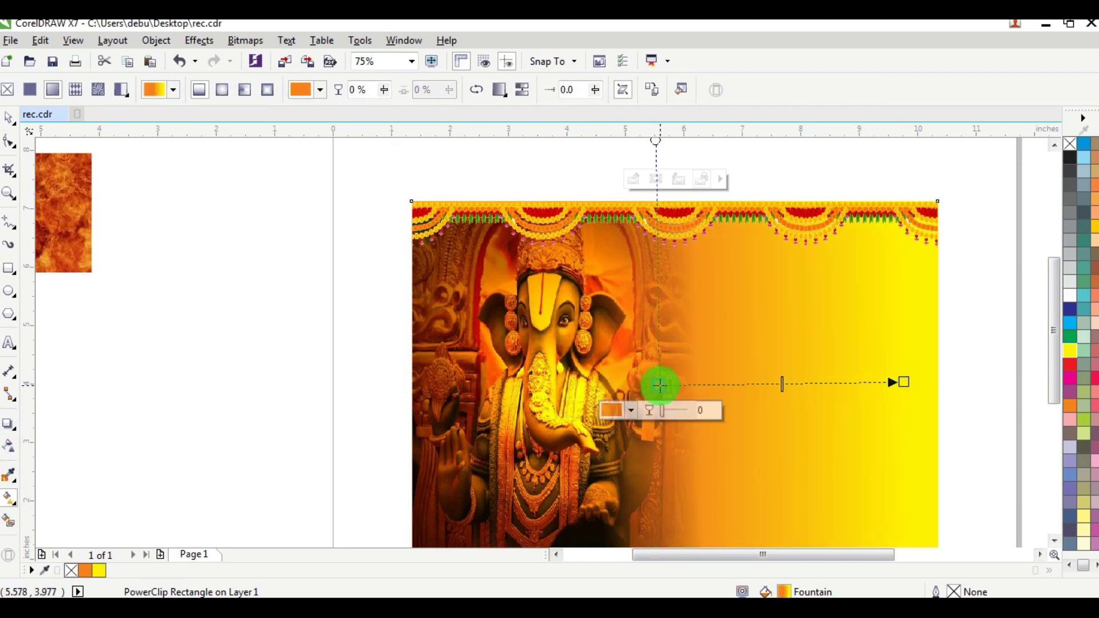
Darken the gradient's orange start colour to C16 M74 Y100 K5
click(630, 411)
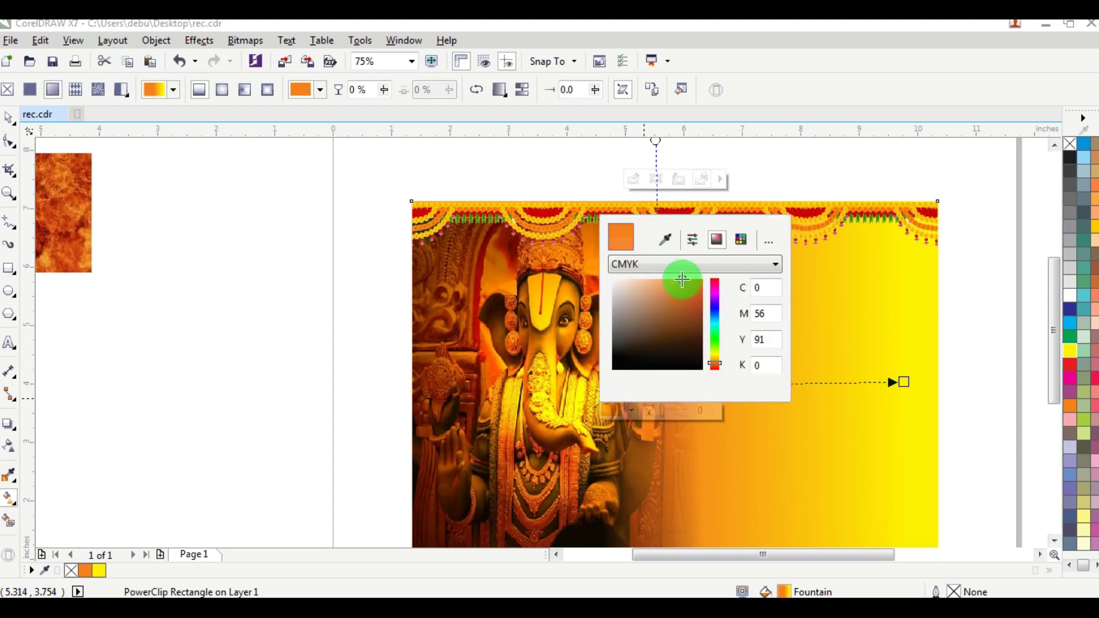
click(687, 297)
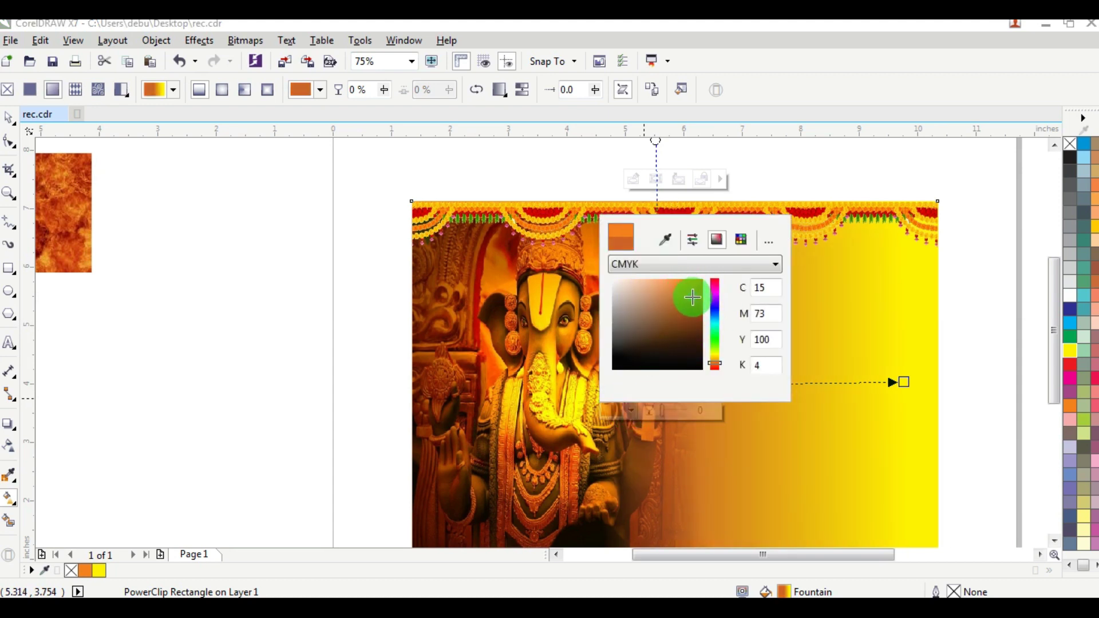
drag(693, 297, 697, 304)
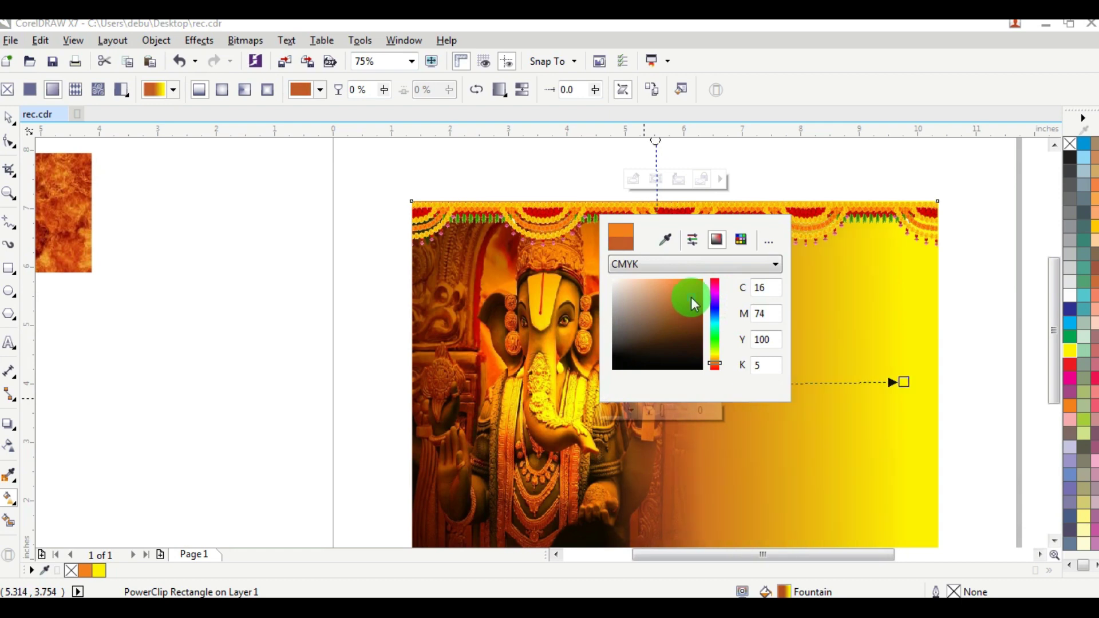
click(283, 249)
click(9, 117)
click(309, 225)
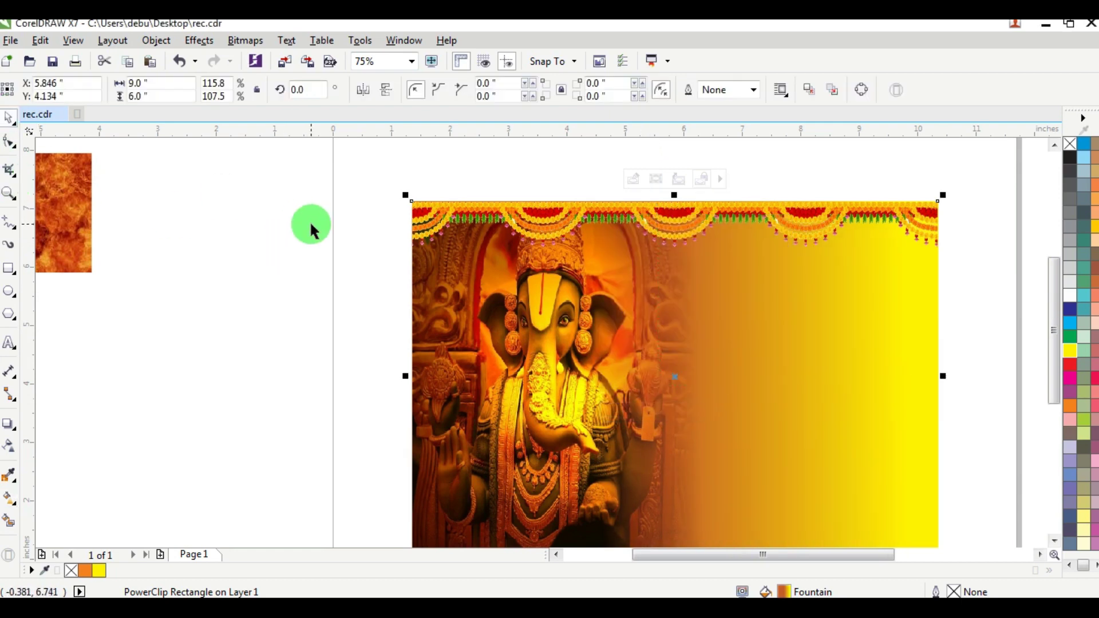
Rotate the fire texture by about 35° and move it onto the card's lower edge
scroll(485, 326, down, 2)
scroll(574, 369, up, 2)
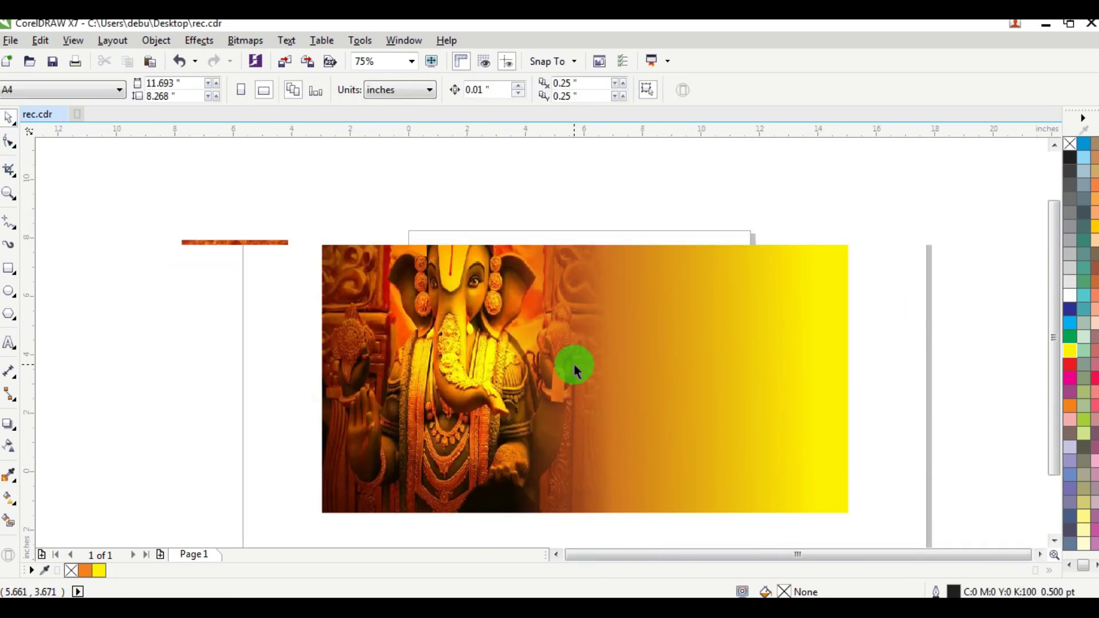
scroll(572, 366, down, 2)
click(235, 295)
click(239, 267)
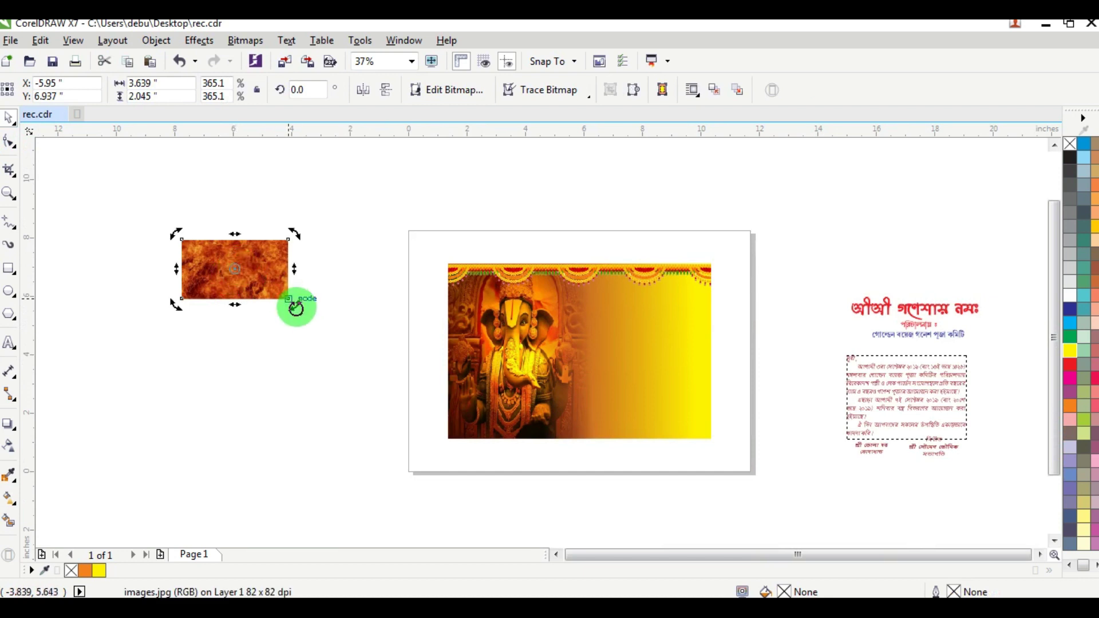
drag(294, 304, 661, 388)
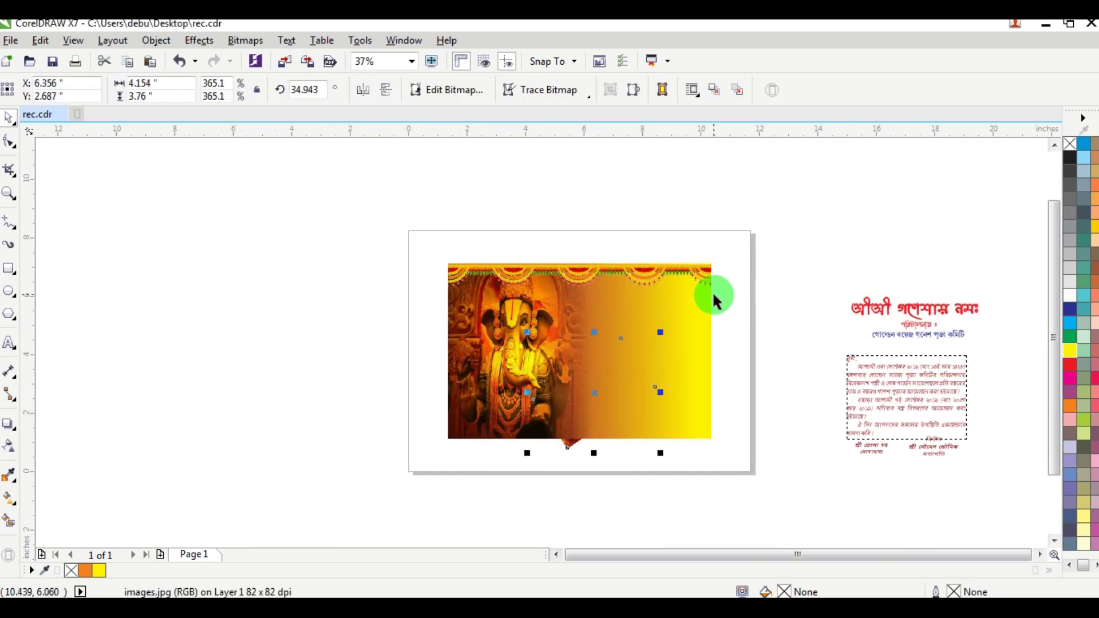
Enlarge the rotated fire texture to about 6.3" by 5.7" and move it just outside the card's lower-right corner
drag(661, 332, 706, 308)
drag(608, 368, 821, 418)
scroll(729, 439, up, 2)
scroll(729, 440, down, 2)
Turn the fire texture around to a rotation of about 221° and nudge it slightly down and left
click(840, 417)
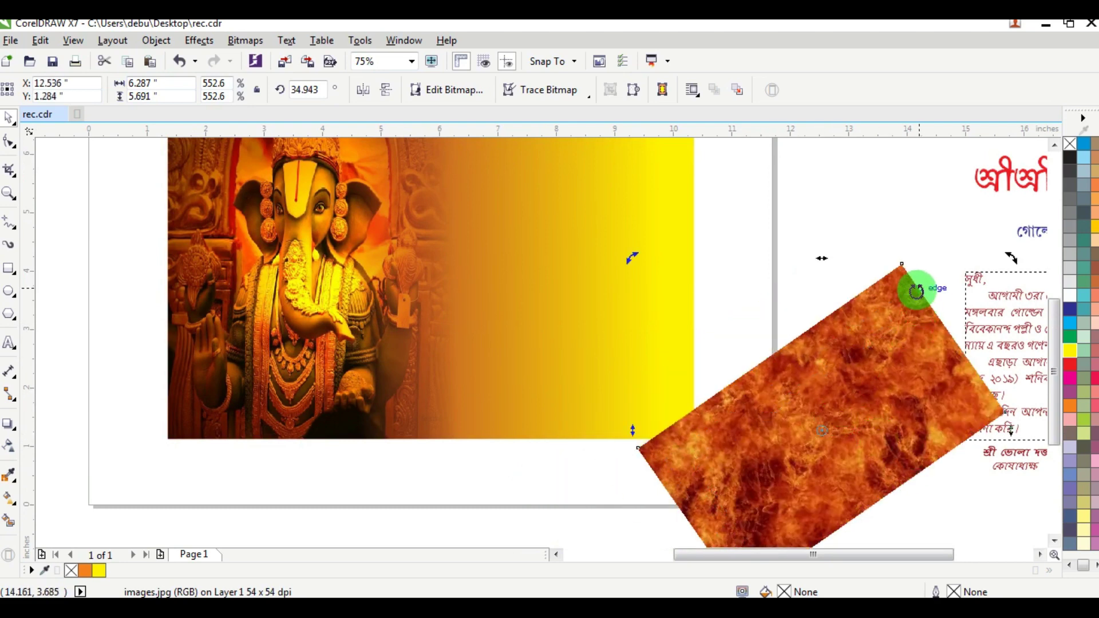
drag(1009, 259, 767, 494)
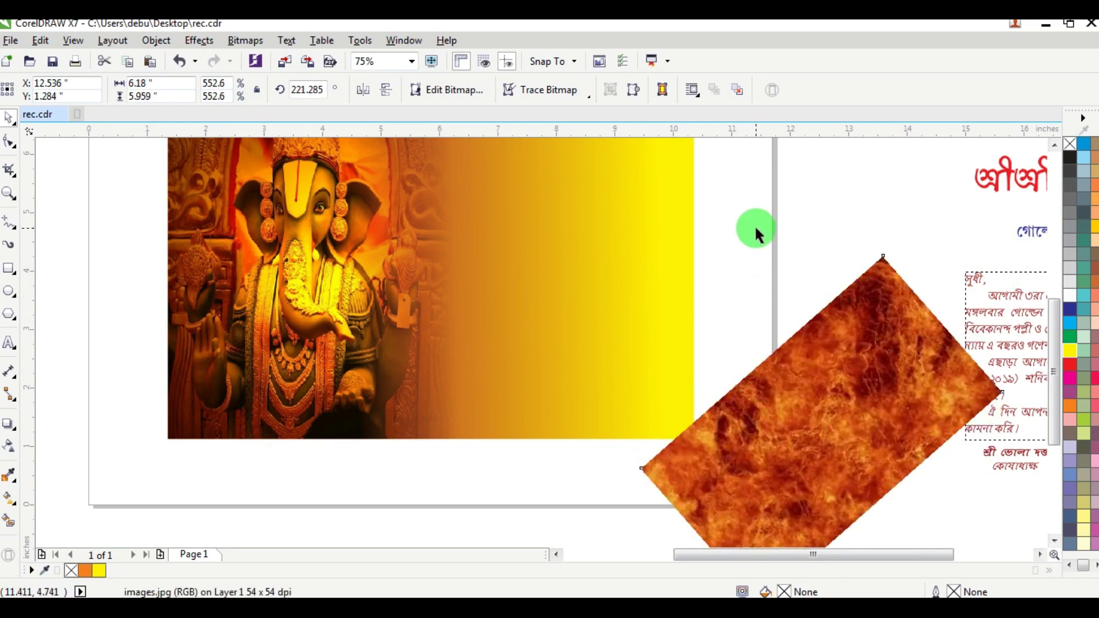
click(755, 226)
drag(843, 396, 824, 410)
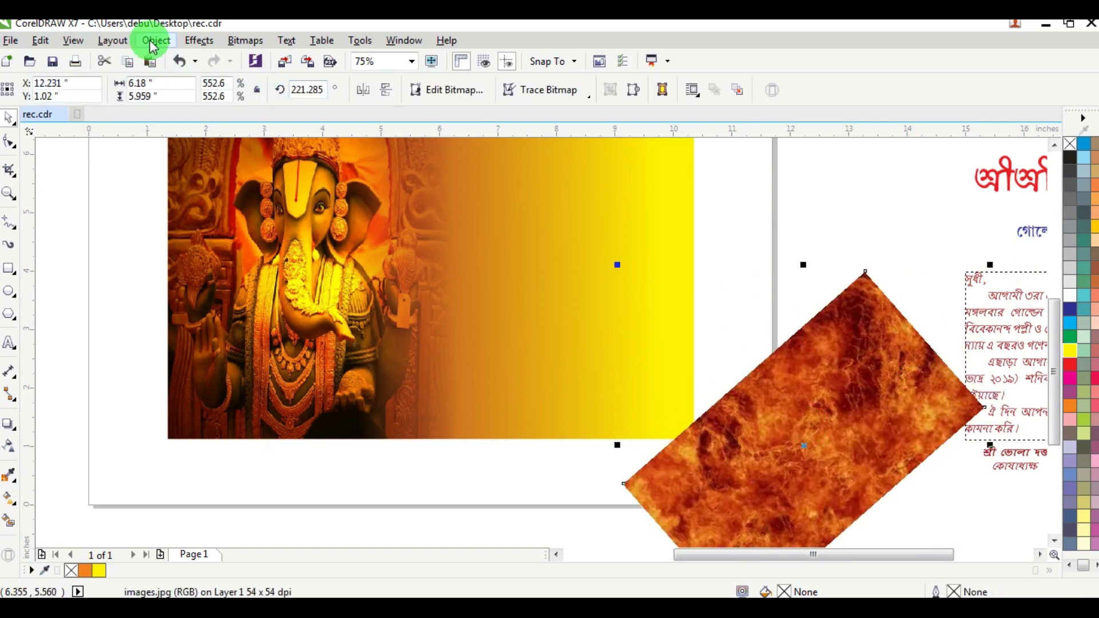
PowerClip the fire texture inside the card and, editing the clipped contents, move it over the frame's lower-right corner
click(157, 40)
mouse_move(204, 184)
click(438, 183)
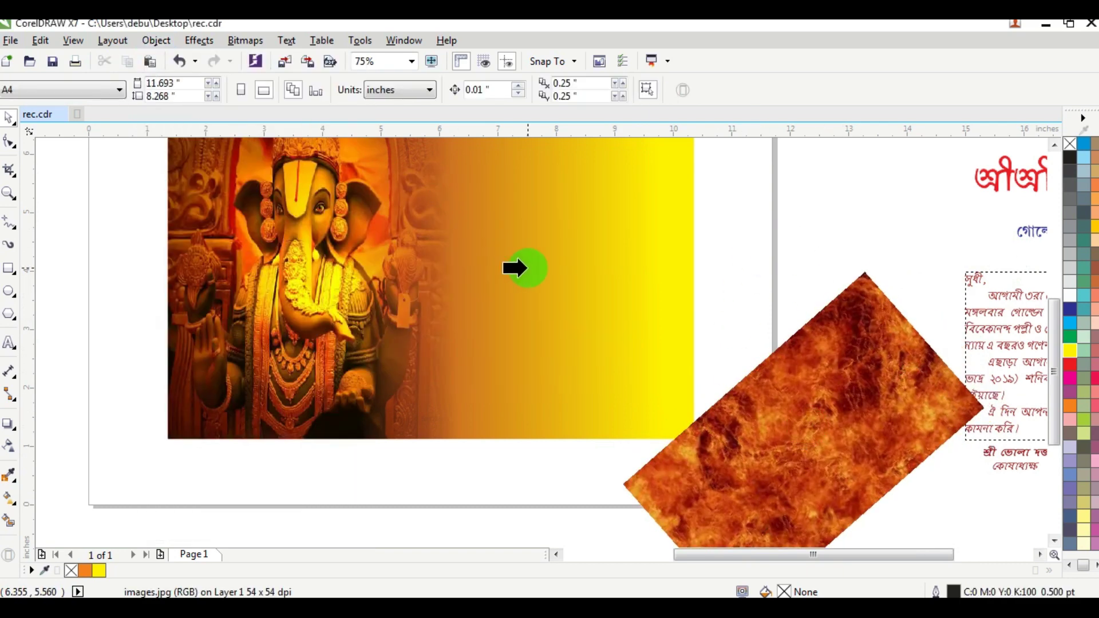
click(537, 277)
drag(823, 430, 710, 388)
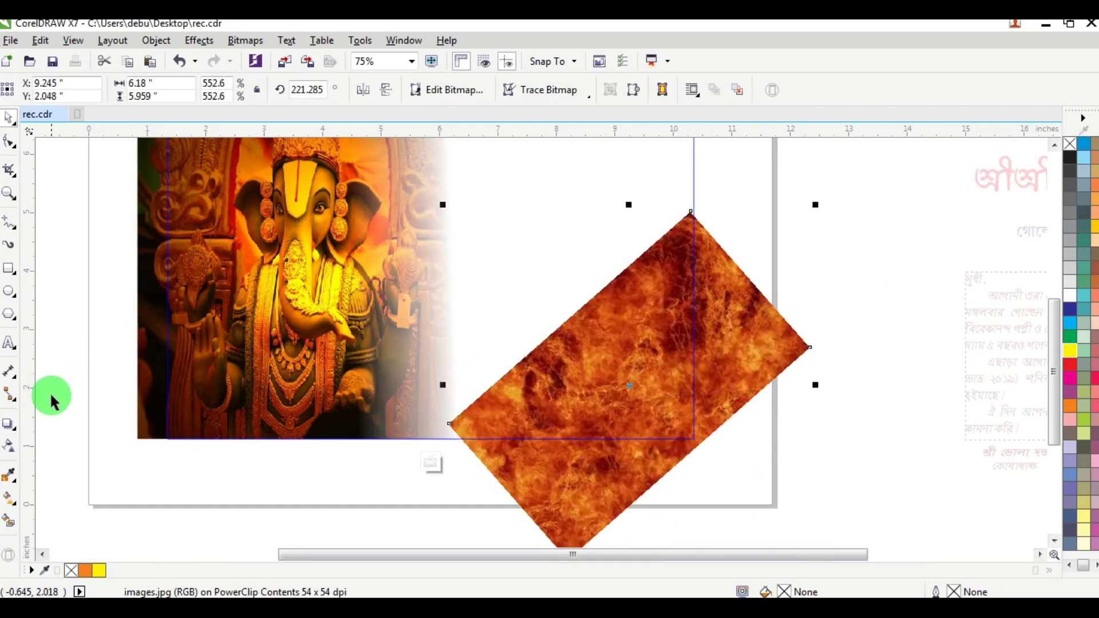
Fade out the fire texture's upper-left edge with a diagonal linear transparency ending at 100%
click(12, 447)
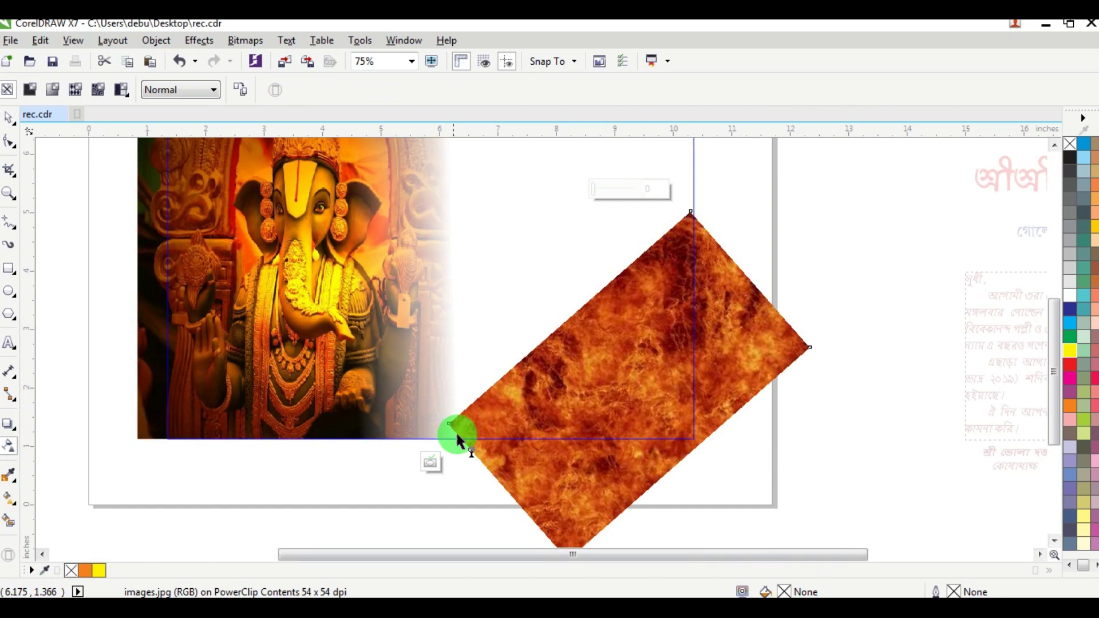
drag(627, 377, 569, 322)
click(626, 362)
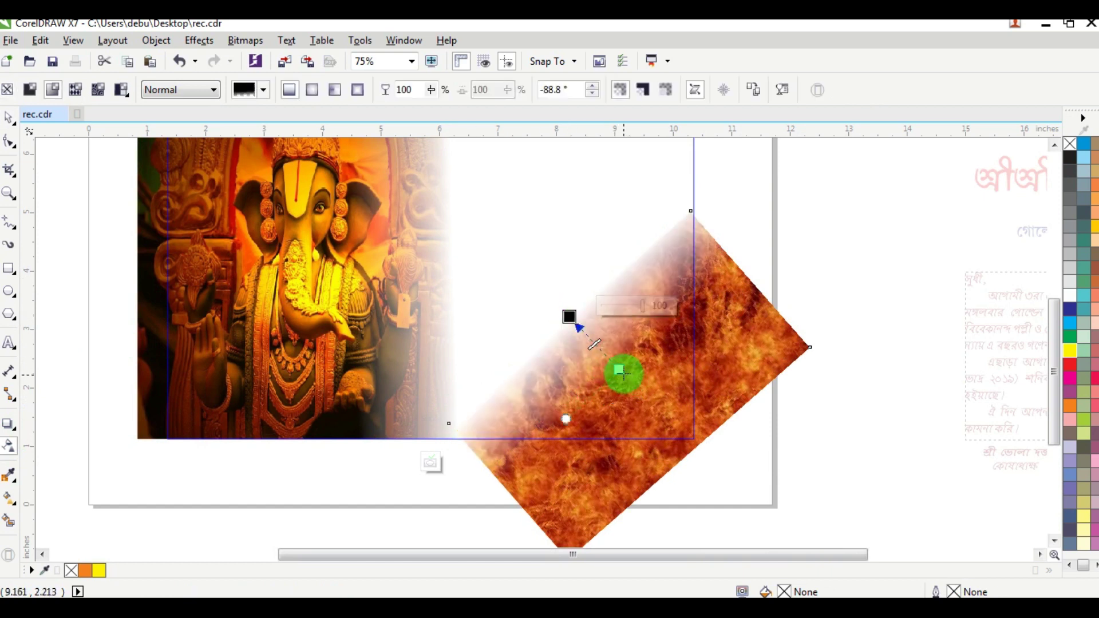
drag(623, 372, 640, 393)
drag(569, 317, 616, 372)
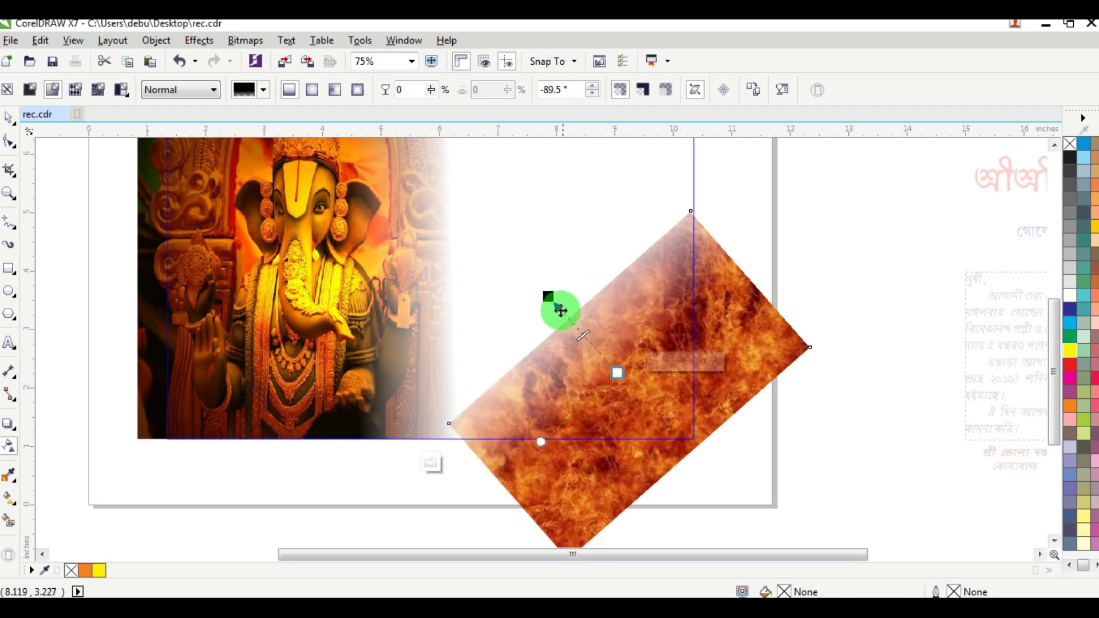
drag(548, 298, 578, 325)
click(8, 116)
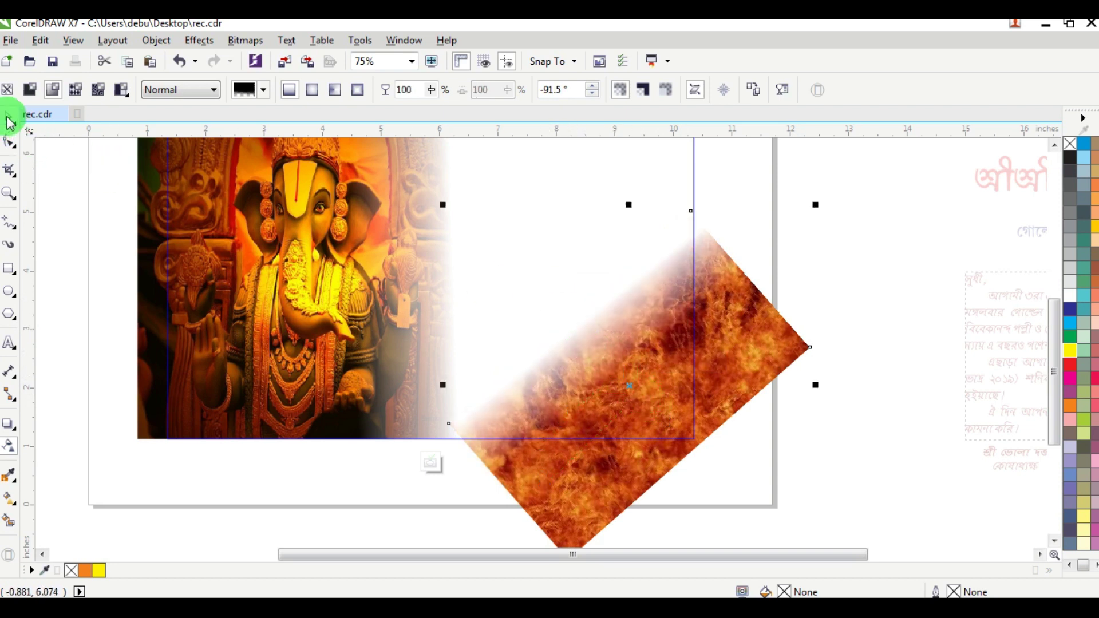
Enlarge the fire texture to about 6.9" by 6.7", nudge it down and right, and finish editing the clipped contents
drag(444, 207, 398, 163)
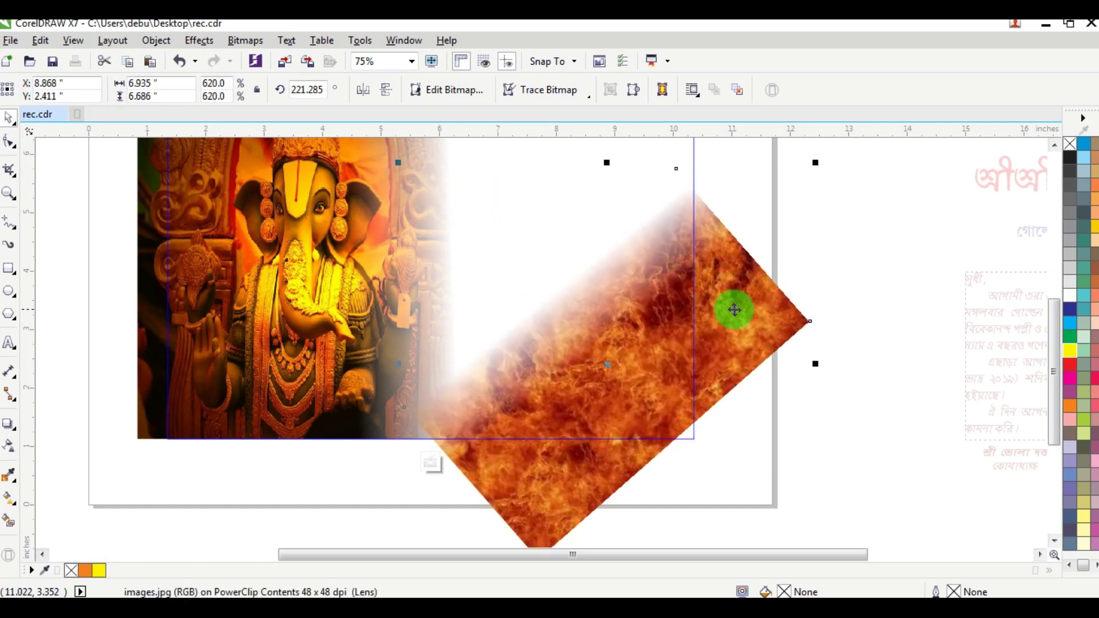
drag(735, 310, 743, 319)
click(428, 463)
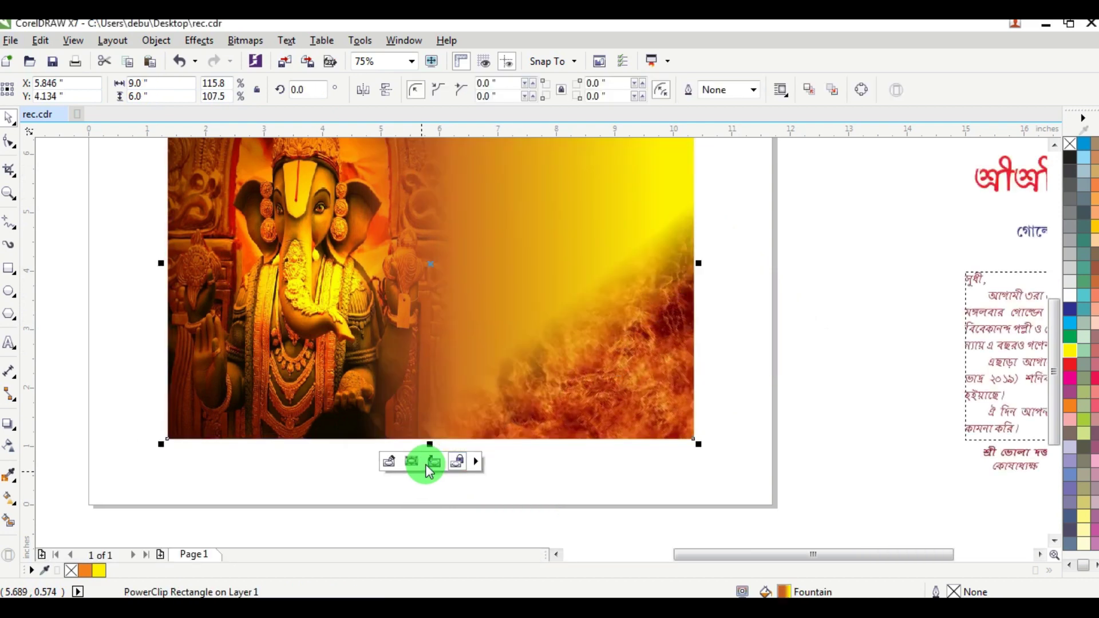
Edit the clipped contents again: nudge the fire texture down and right, and lengthen its transparency fade for a softer blend
ctrl+click(621, 371)
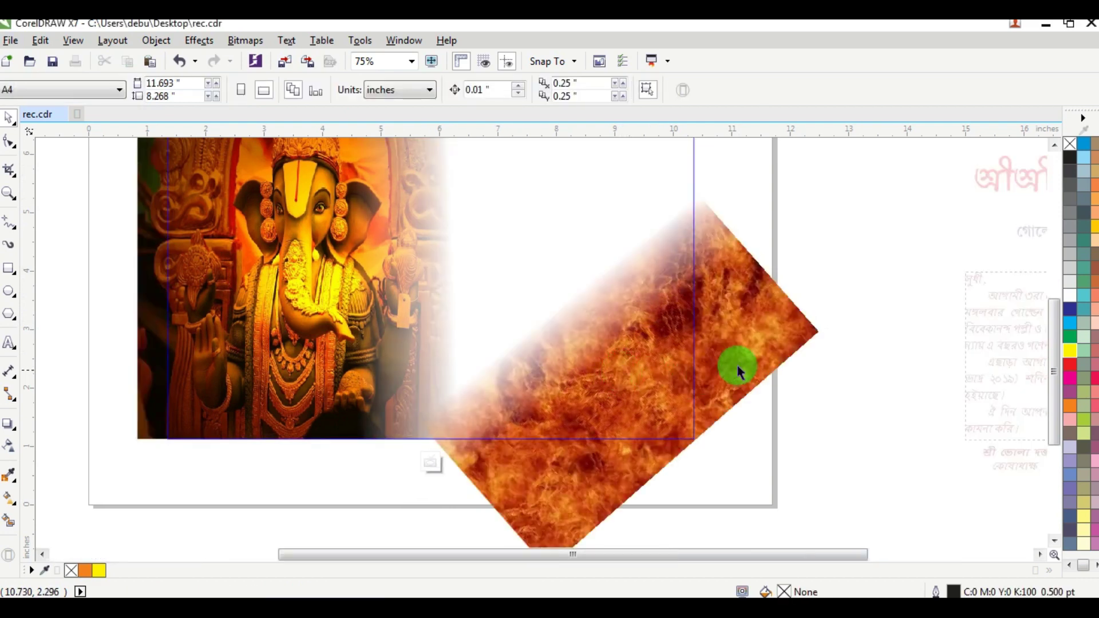
drag(742, 361, 756, 372)
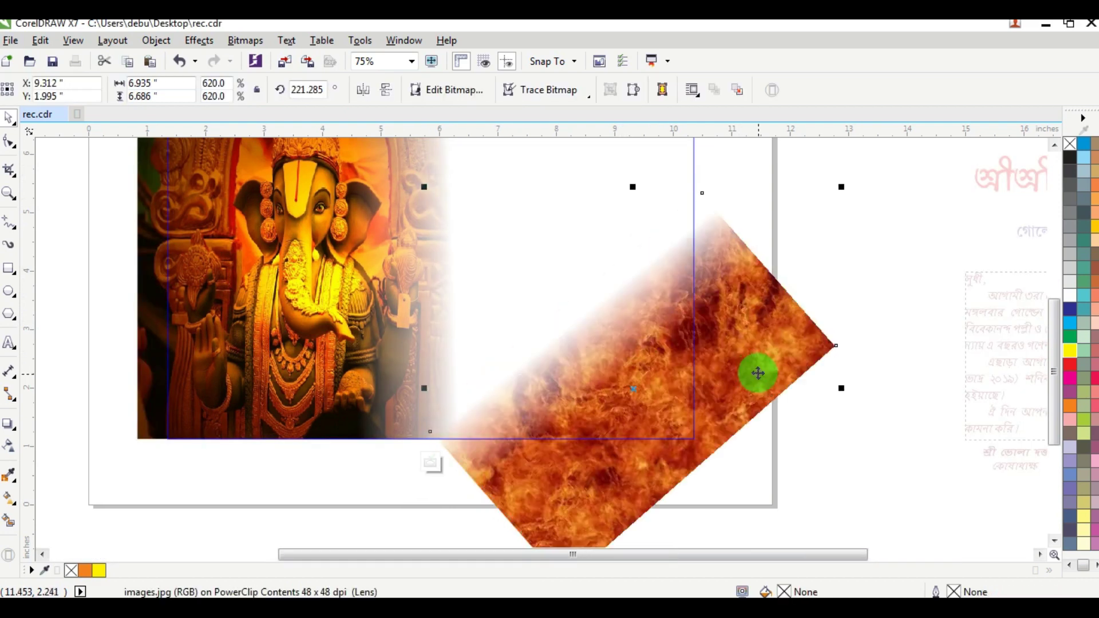
click(9, 447)
click(613, 393)
drag(622, 378, 657, 401)
click(574, 320)
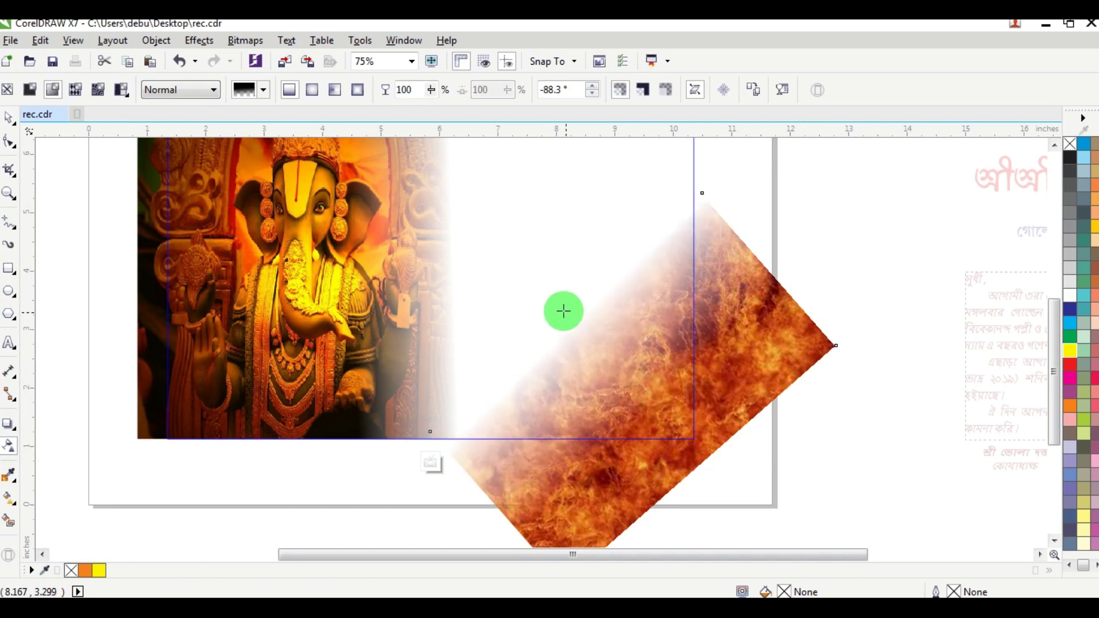
click(431, 462)
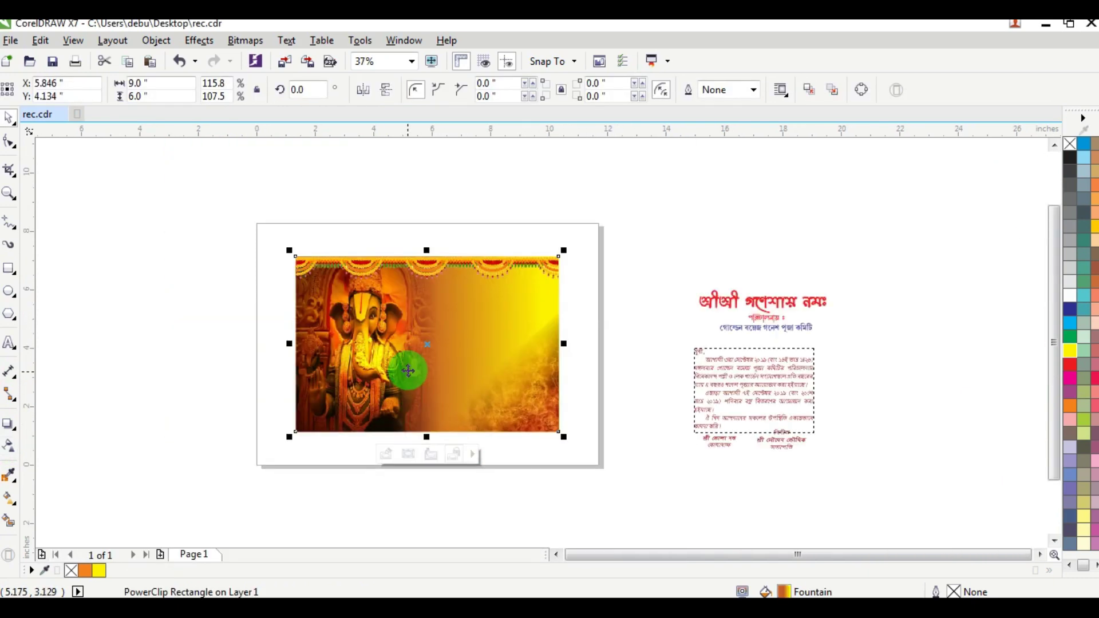
Tilt the card's gradient diagonally, with its start raised beside Ganesha's ear and its yellow end lowered toward the fire texture
scroll(407, 364, up, 2)
click(804, 262)
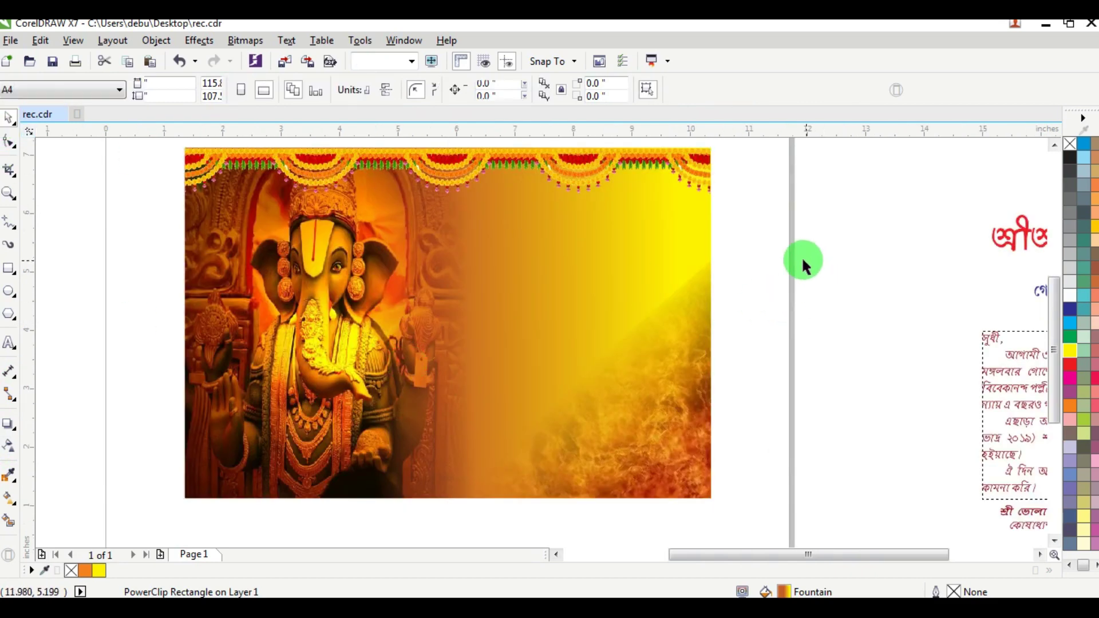
click(579, 251)
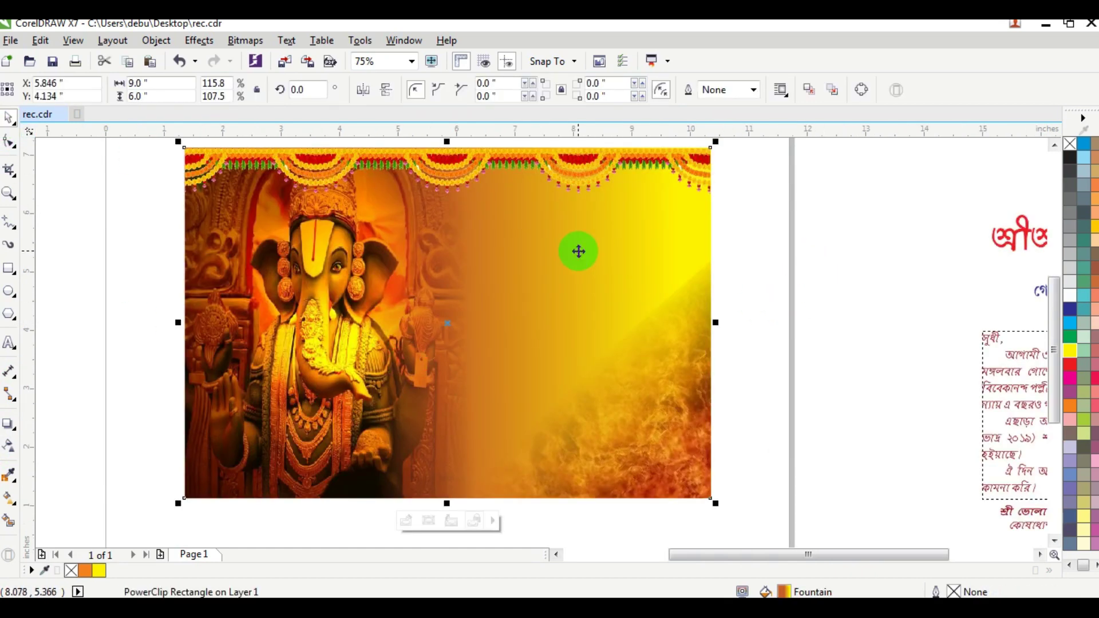
click(10, 512)
drag(428, 331, 418, 282)
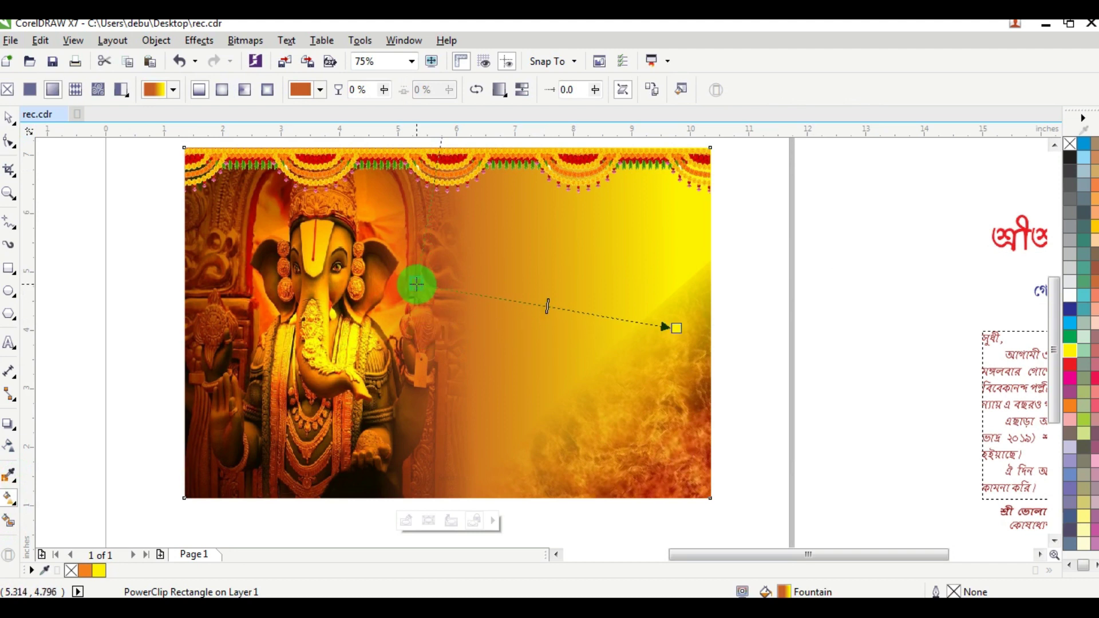
drag(669, 327, 649, 379)
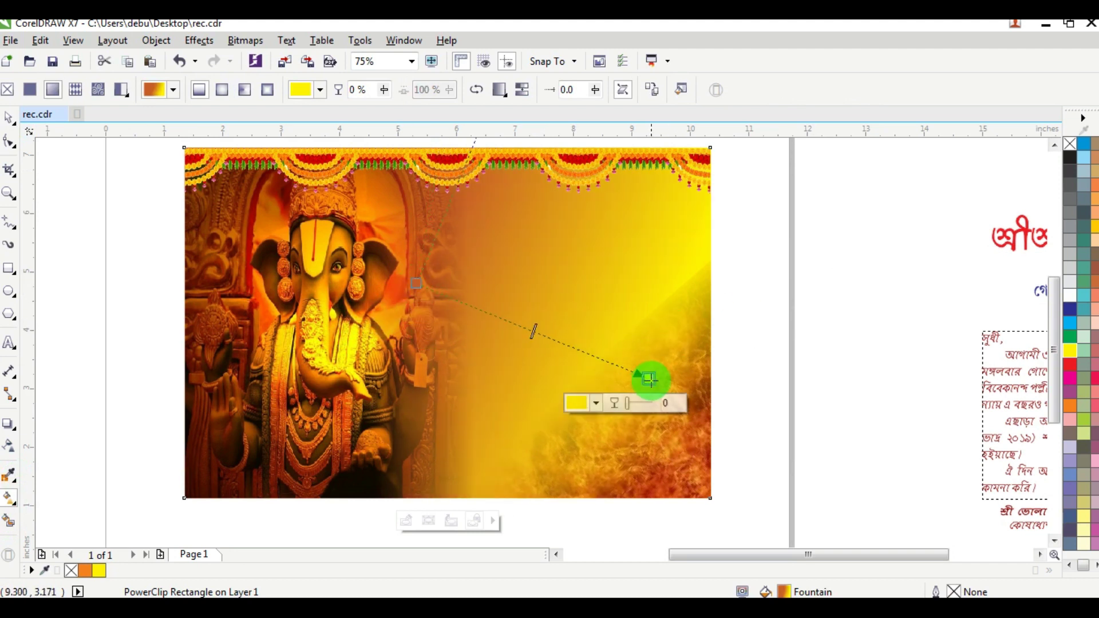
Make the gradient's end colour orange and add a yellow colour stop at 38%
click(1072, 407)
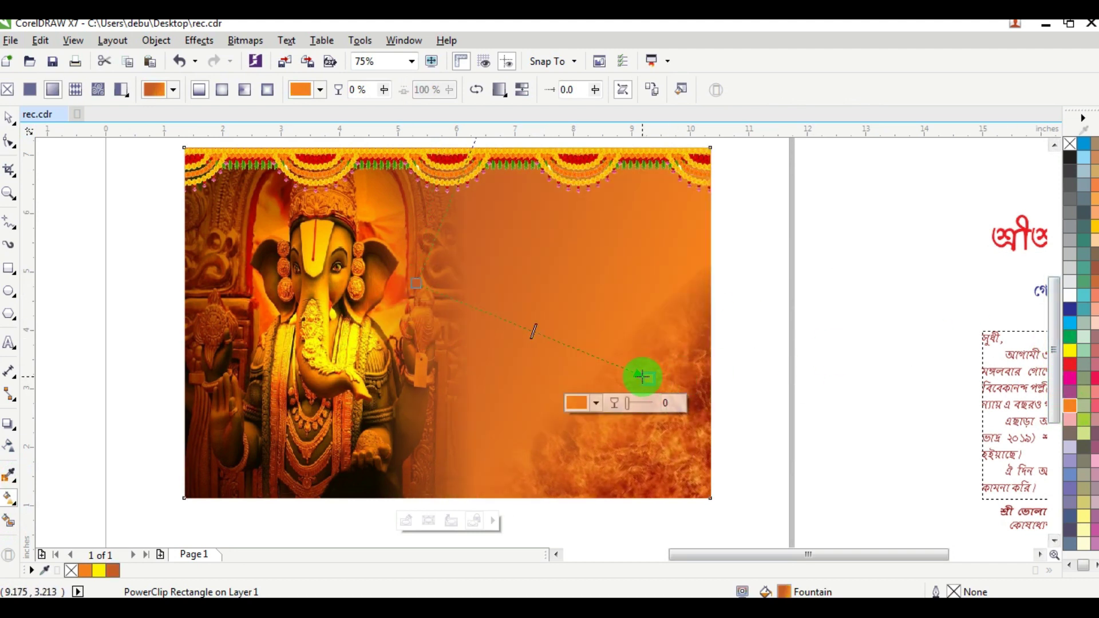
double_click(504, 321)
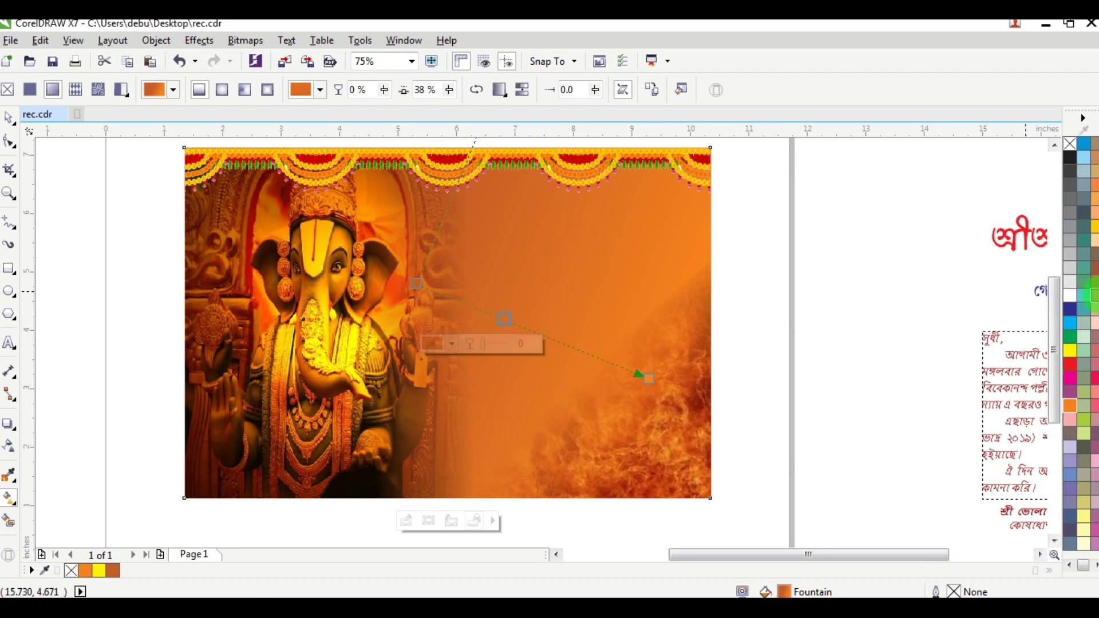
click(1072, 356)
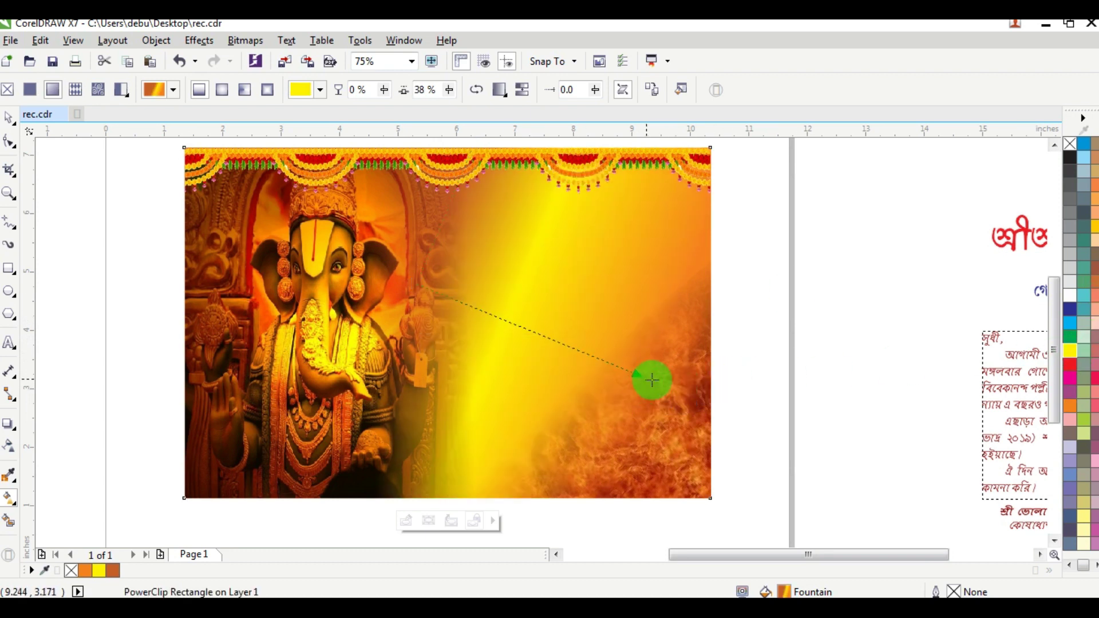
Stretch the three-colour gradient by moving its start farther left and its orange end just beyond the card's right edge
drag(652, 380, 678, 411)
mouse_move(406, 286)
mouse_down()
mouse_move(376, 276)
mouse_move(412, 300)
mouse_move(389, 285)
mouse_up()
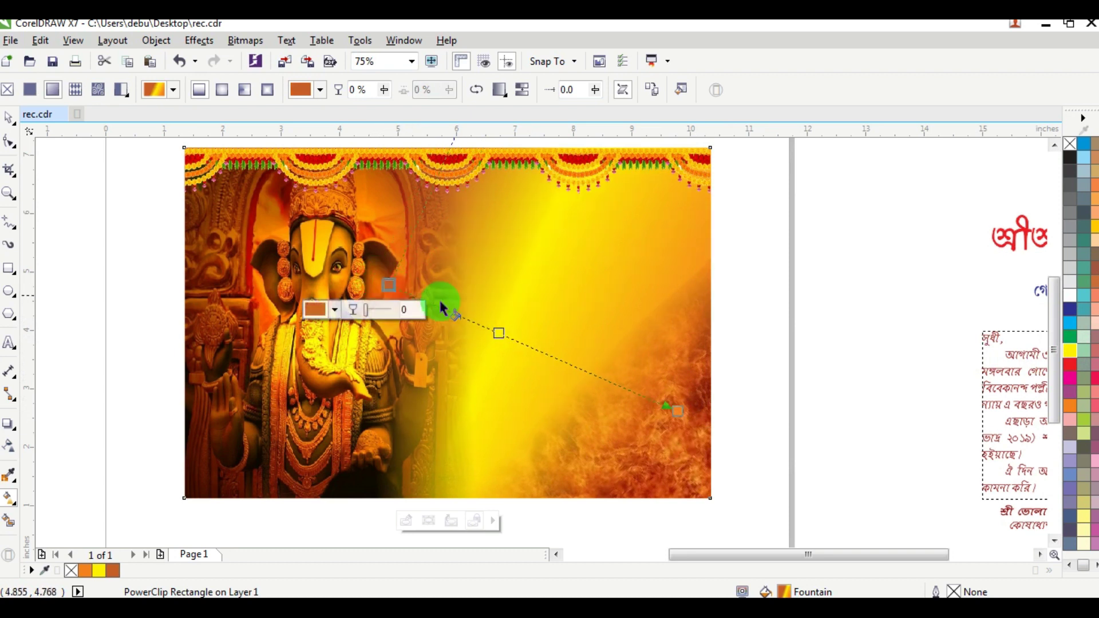
click(699, 419)
drag(681, 408, 717, 427)
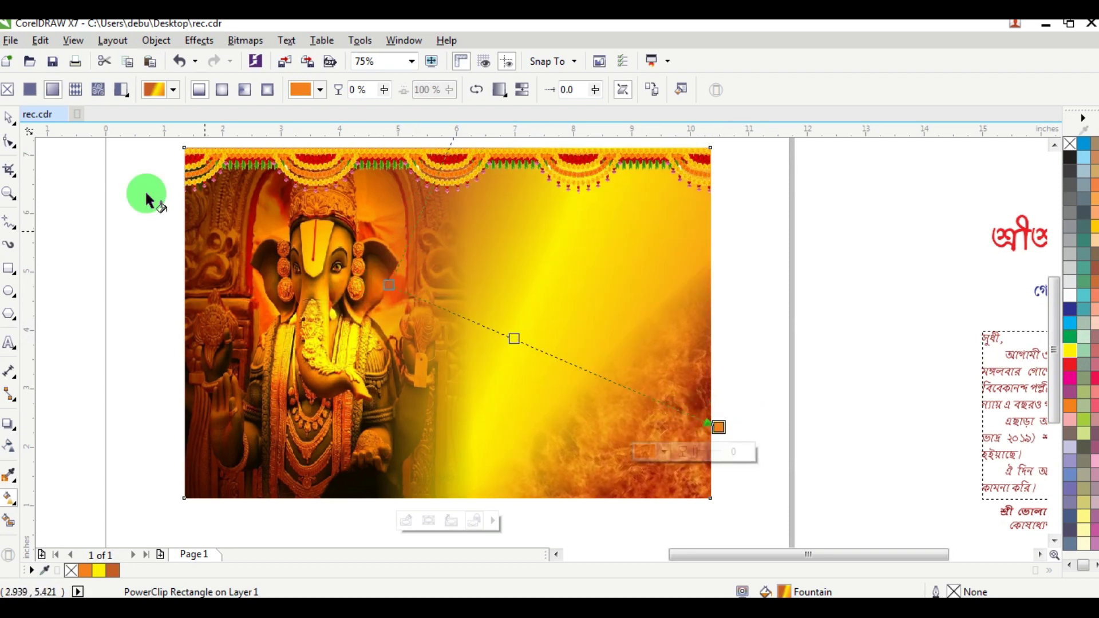
Edit the card's clipped contents, shift the fire texture slightly down and right to about X 9.98, Y 1.72 inches, and finish editing
click(8, 116)
scroll(654, 387, down, 2)
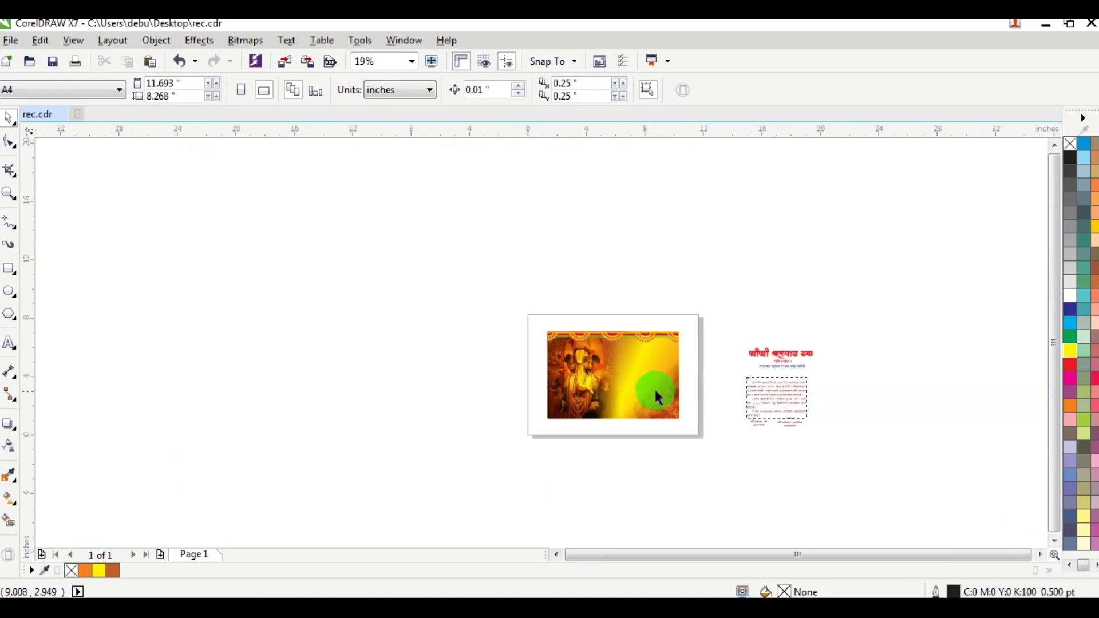
scroll(685, 418, up, 1)
double_click(675, 418)
drag(733, 414, 745, 422)
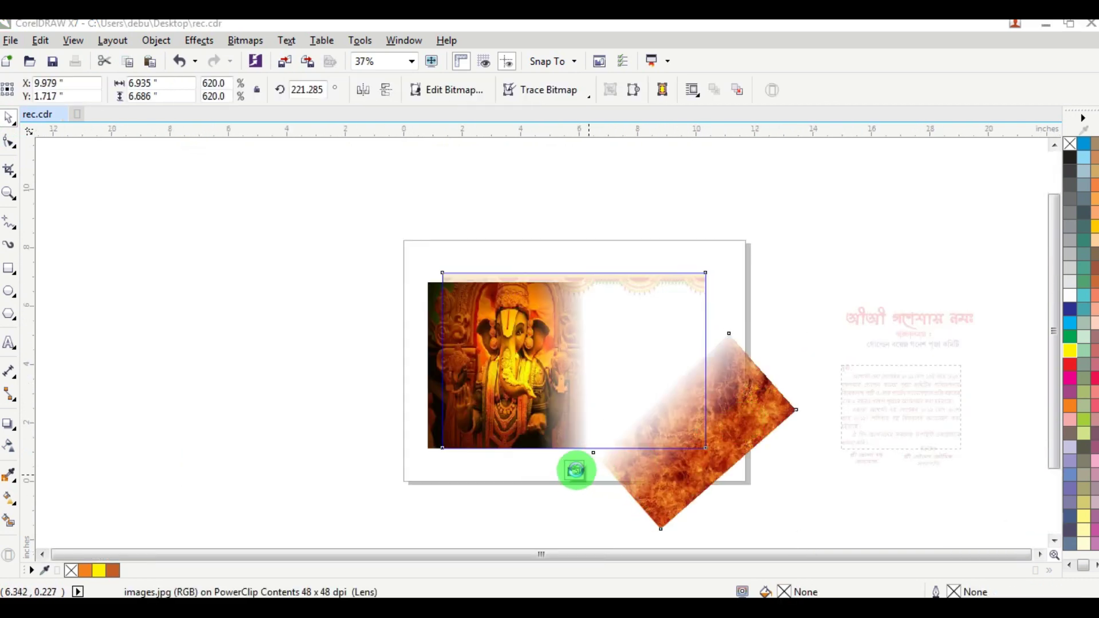
click(575, 471)
click(797, 246)
scroll(636, 391, up, 1)
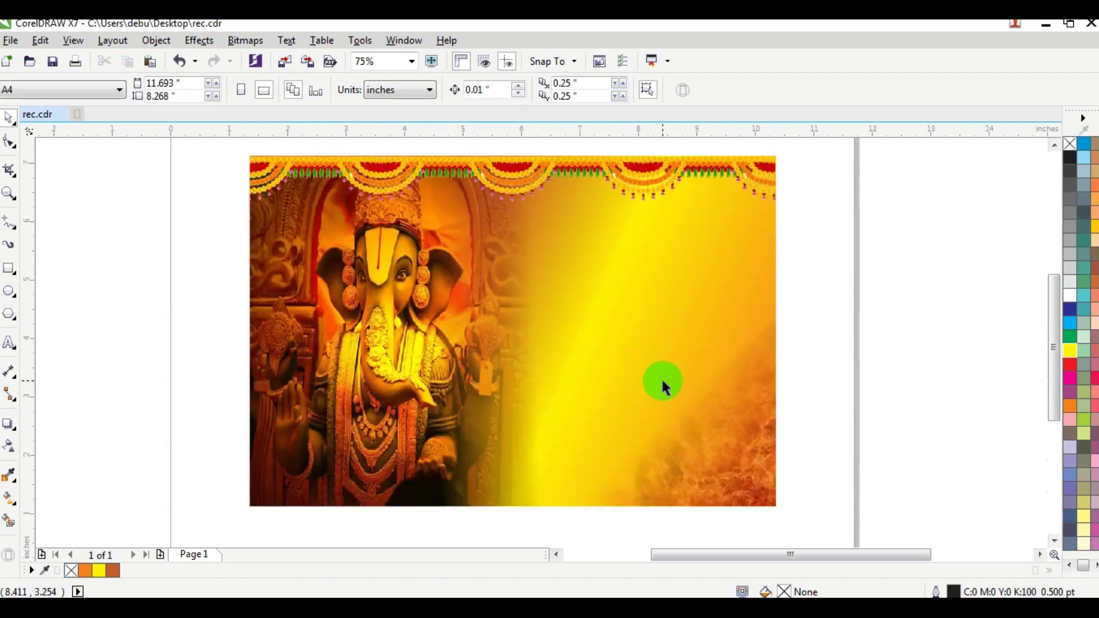
scroll(713, 440, down, 1)
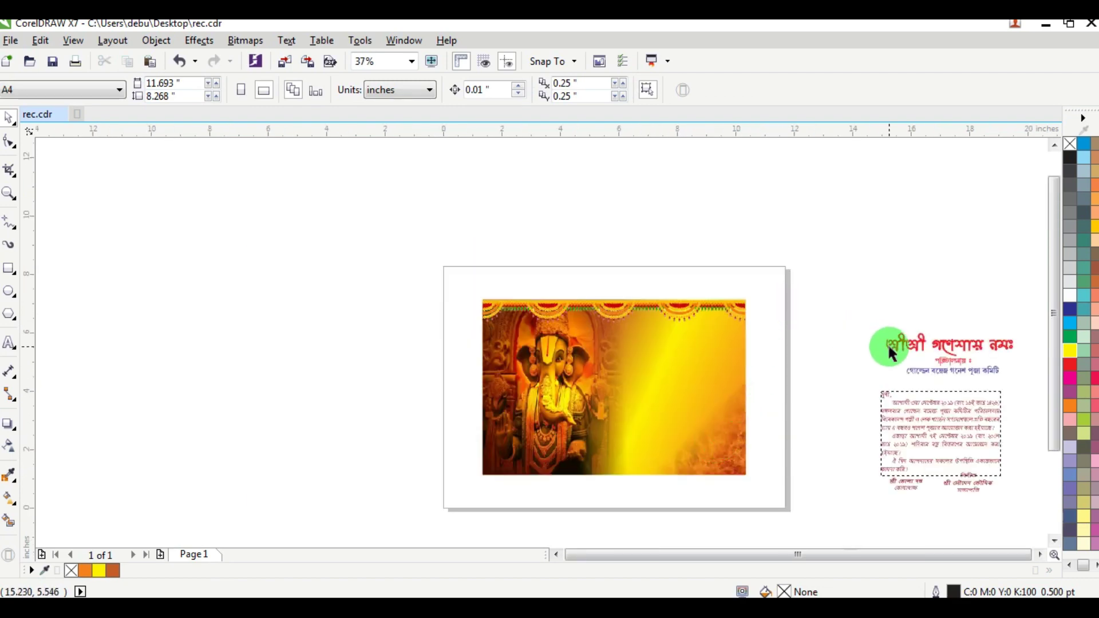
Move the red heading "শ্রীশ্রী গণেশায় নমঃ" onto the card's yellow area, just below the garland
scroll(983, 353, up, 1)
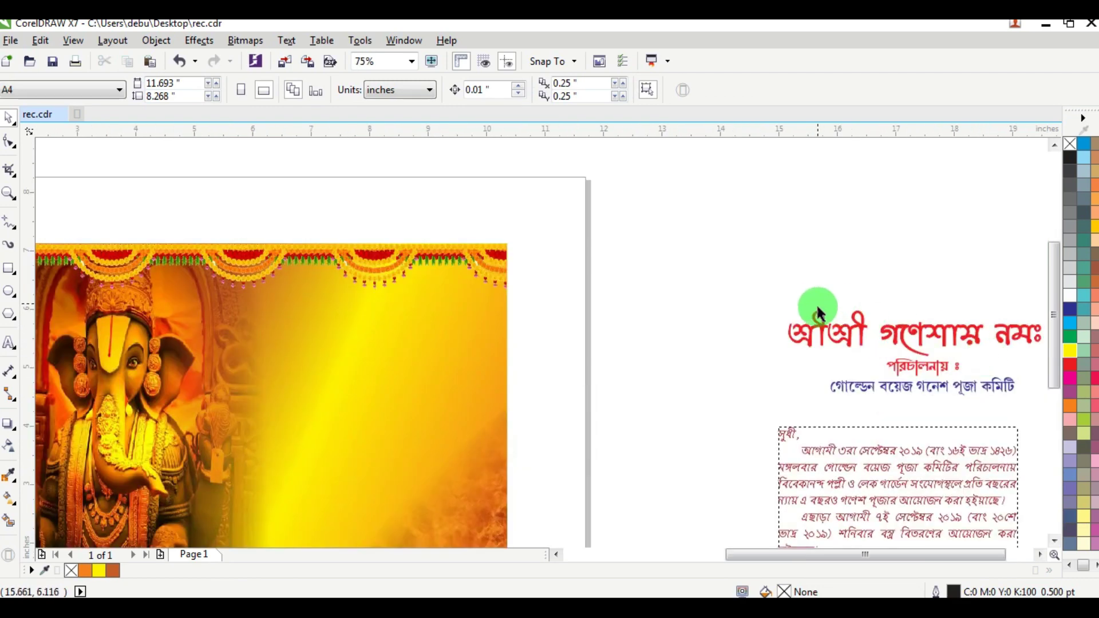
click(1040, 553)
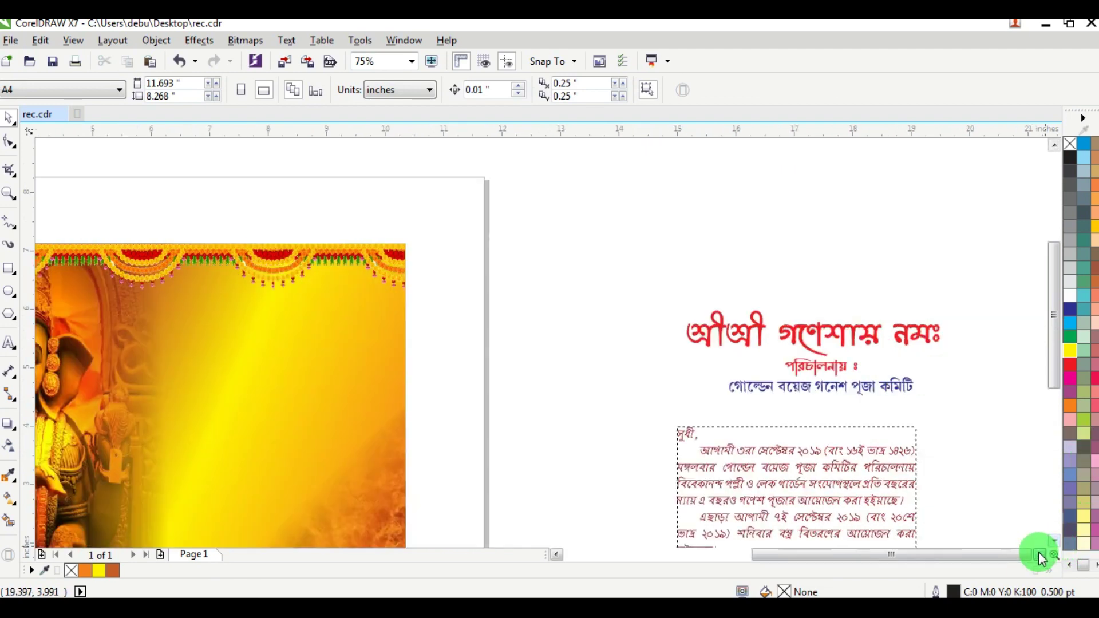
click(1041, 553)
drag(734, 337, 208, 307)
scroll(184, 304, down, 1)
scroll(125, 301, up, 1)
drag(124, 301, 218, 385)
click(531, 294)
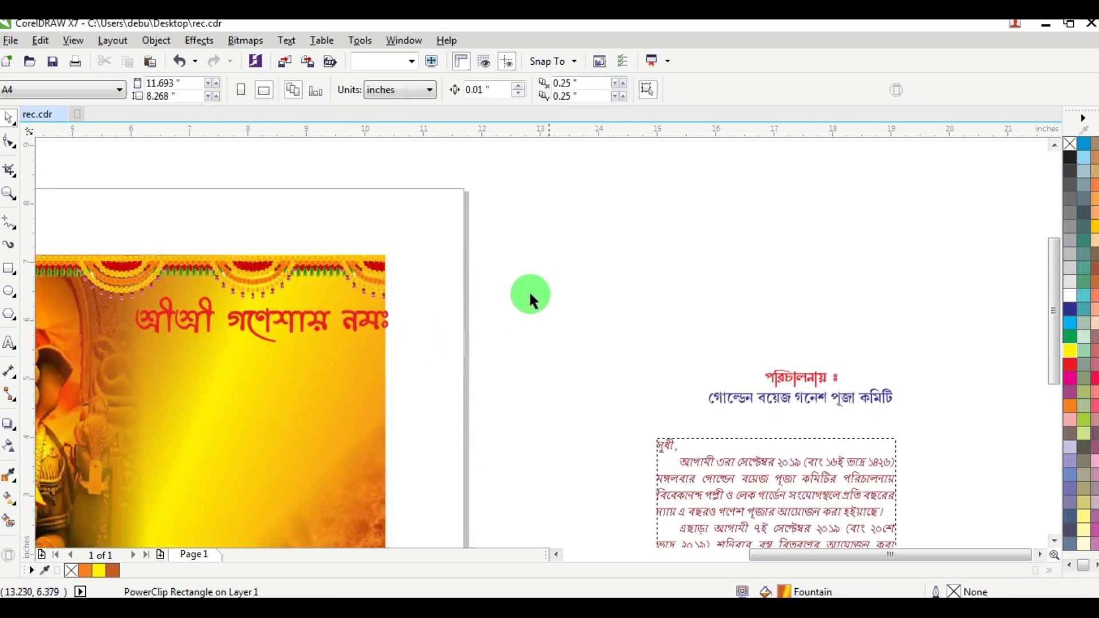
scroll(413, 296, down, 2)
scroll(377, 310, up, 2)
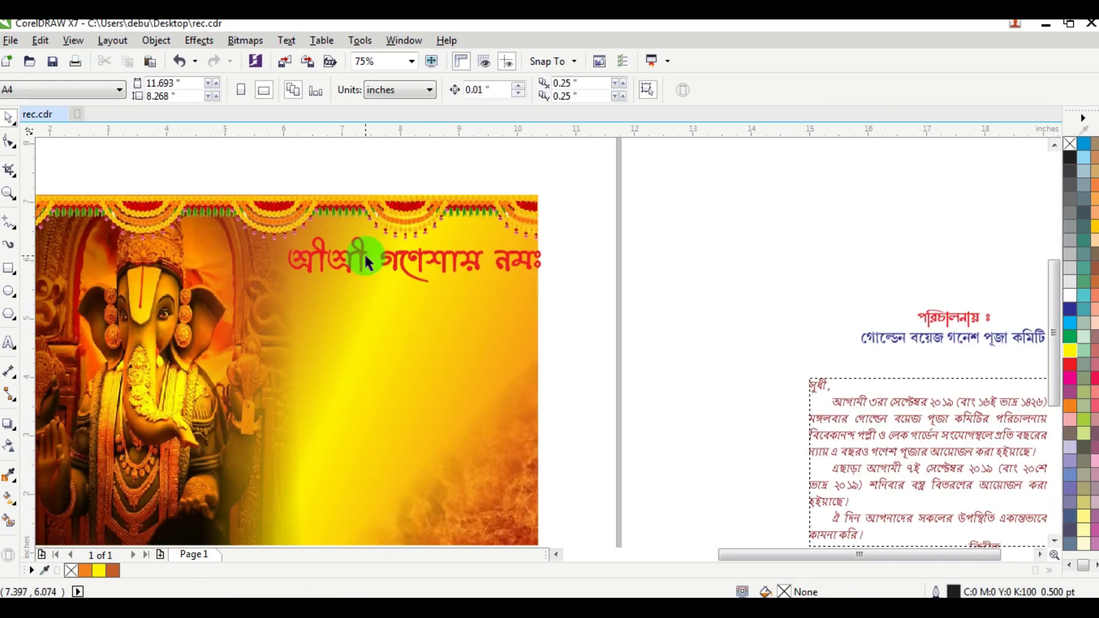
Narrow the heading to about 3.8 inches wide and shift it slightly to about X 8.05, Y 5.85 inches
click(366, 262)
scroll(587, 274, up, 2)
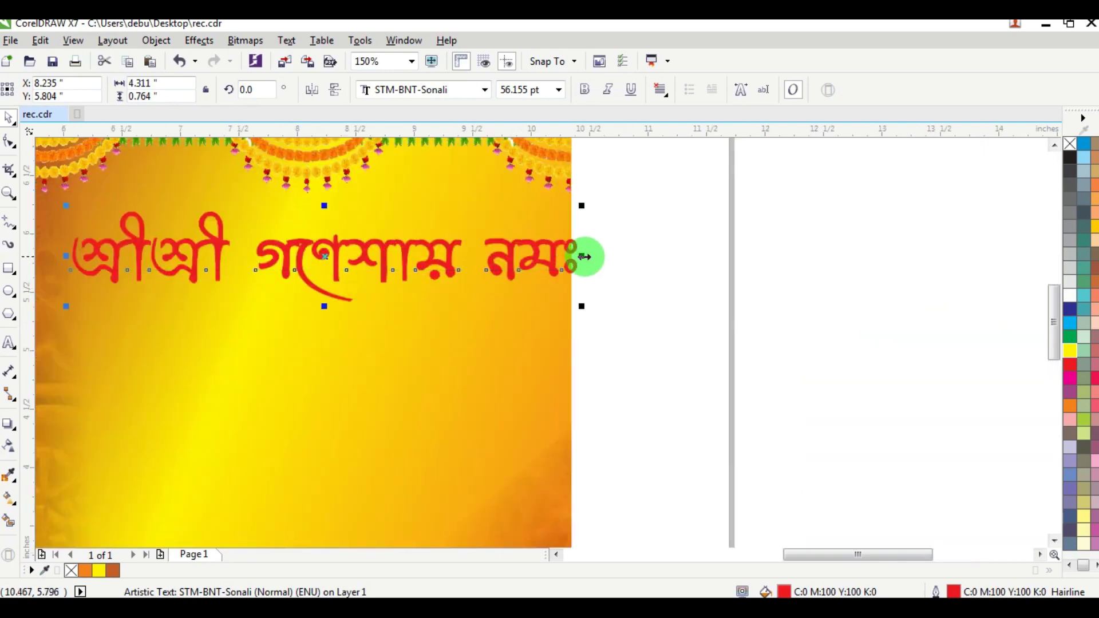
drag(584, 257, 522, 256)
click(324, 280)
scroll(282, 259, up, 2)
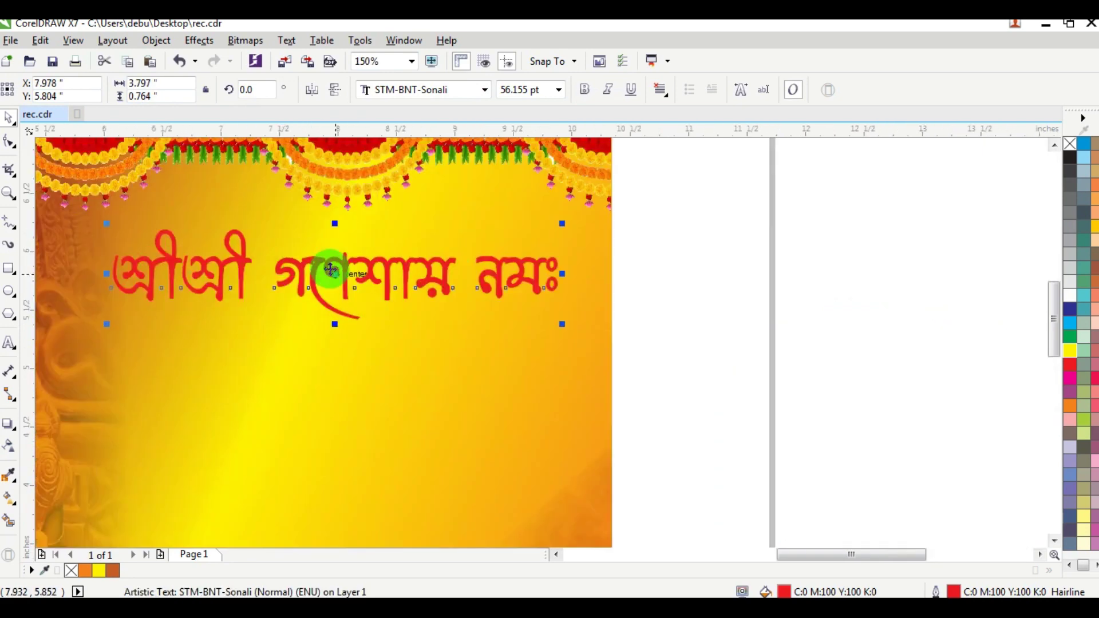
drag(346, 260, 354, 255)
Copy the red heading to the clipboard
right_click(354, 256)
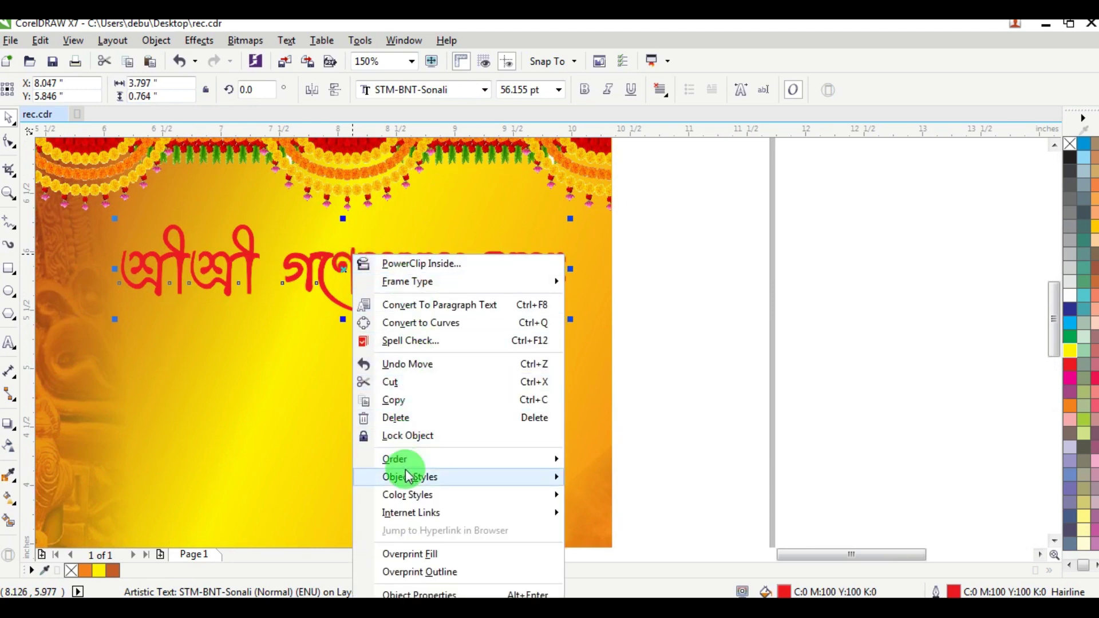
click(422, 533)
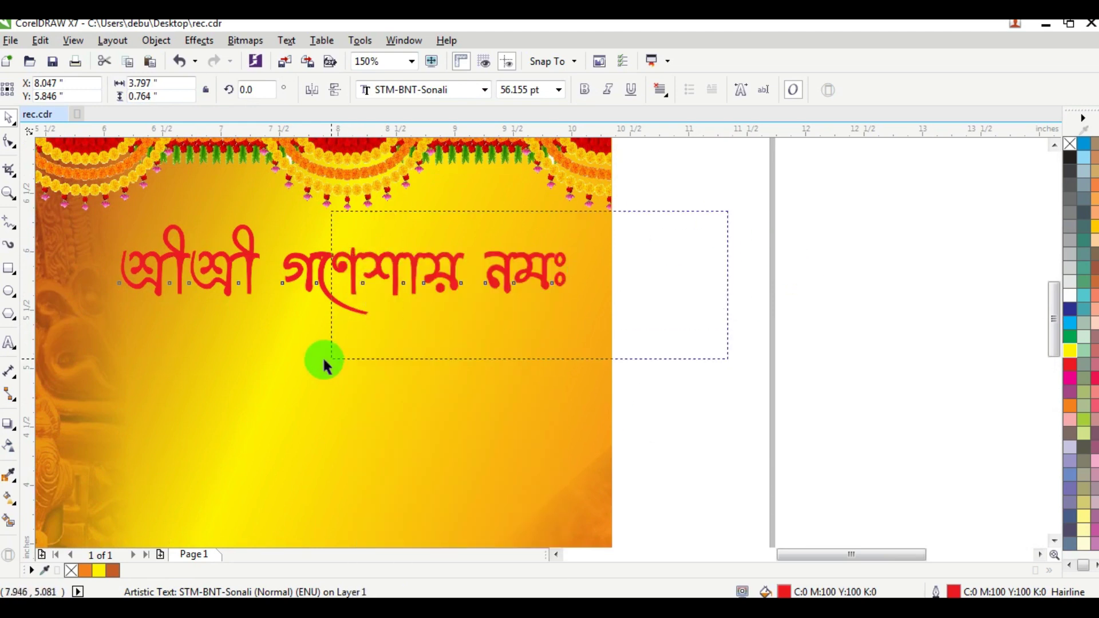
right_click(353, 259)
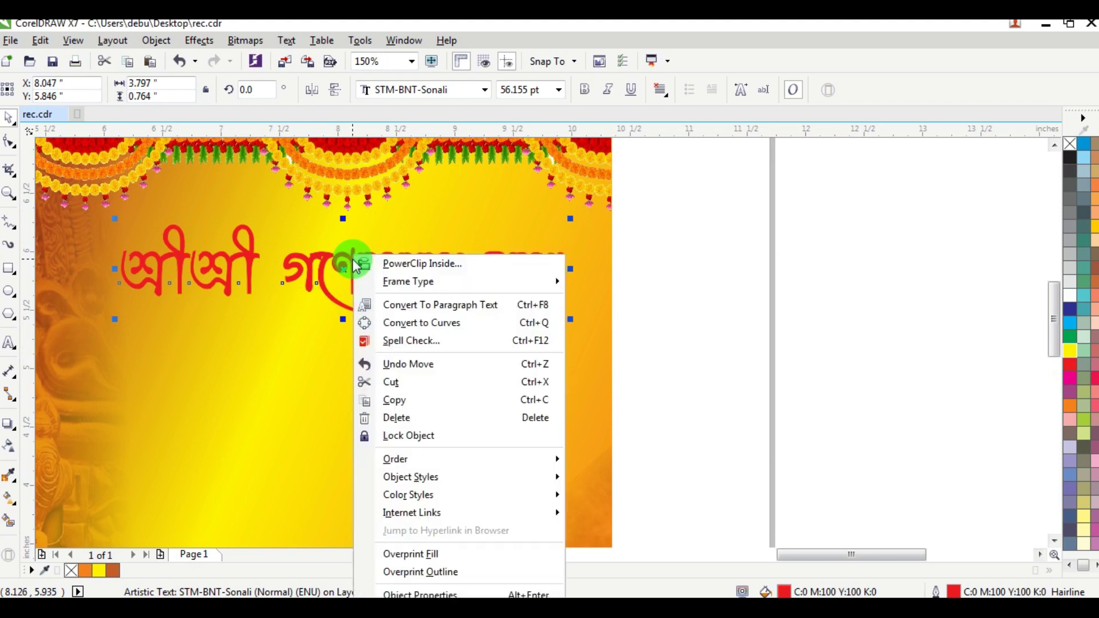
click(400, 398)
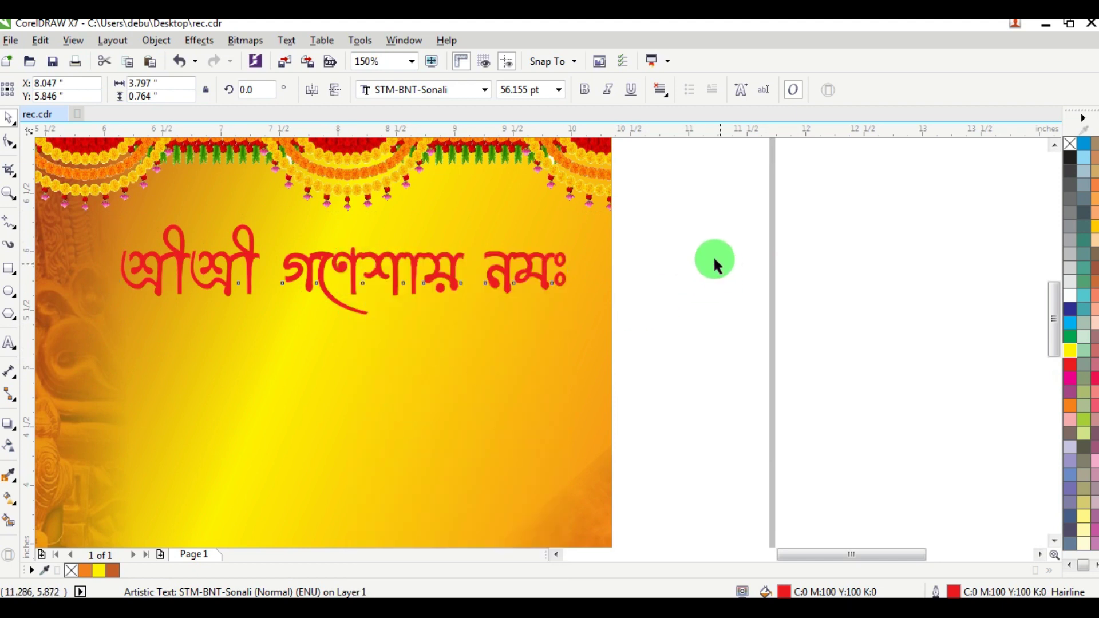
Give the heading on the card a black fill and a 3 pt black outline
drag(695, 217, 124, 347)
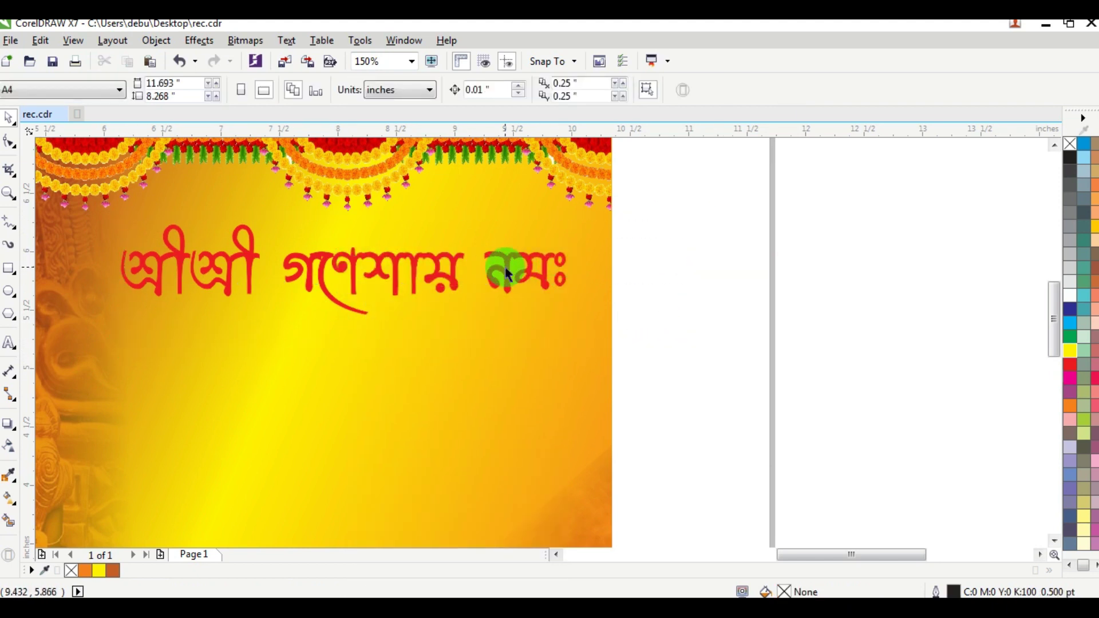
click(509, 275)
click(1075, 154)
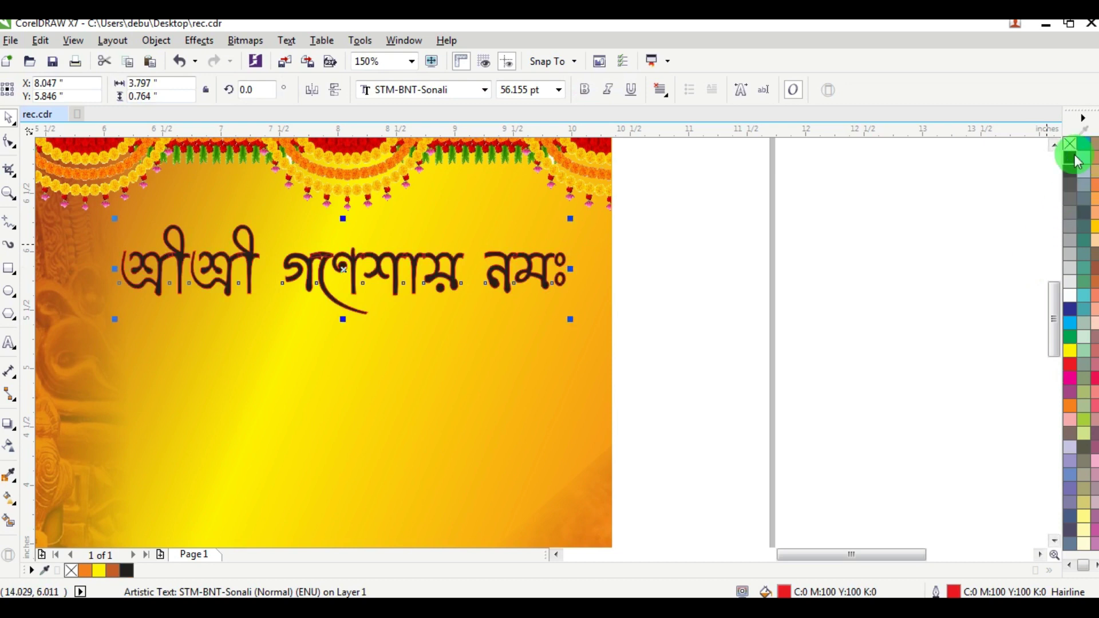
right_click(1074, 154)
key(F12)
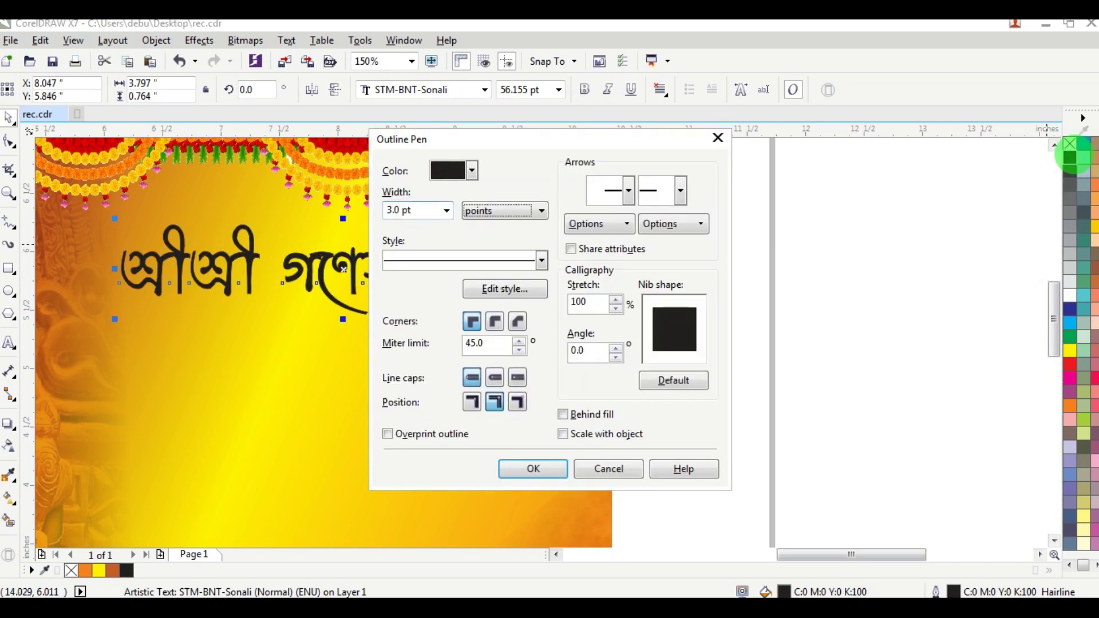
key(Return)
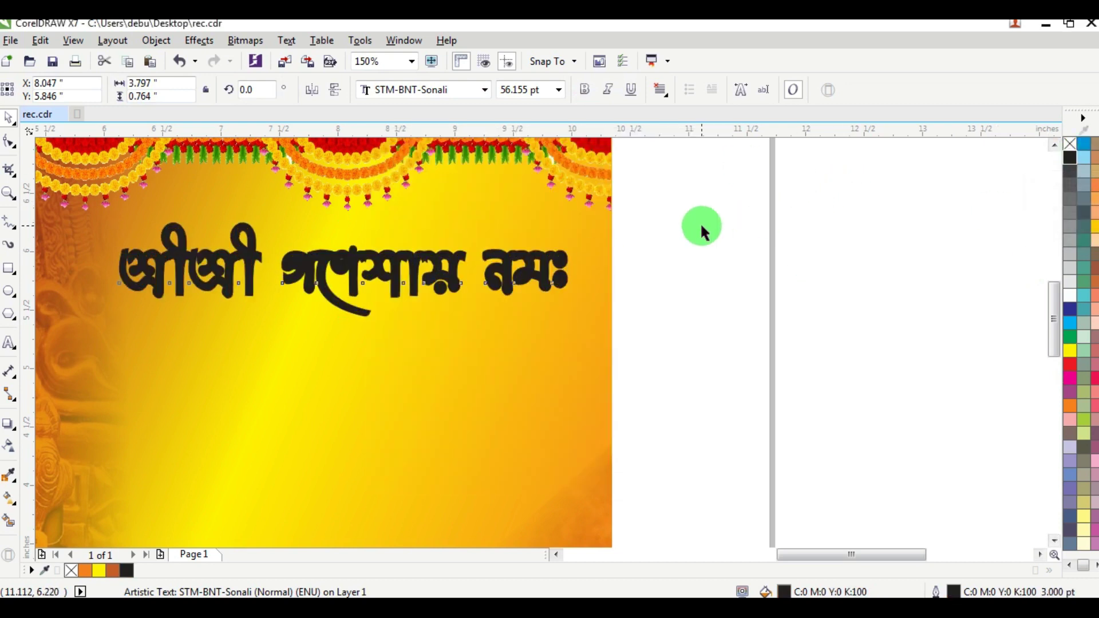
Paste the copied red heading on top of the black outlined one
right_click(674, 207)
click(714, 308)
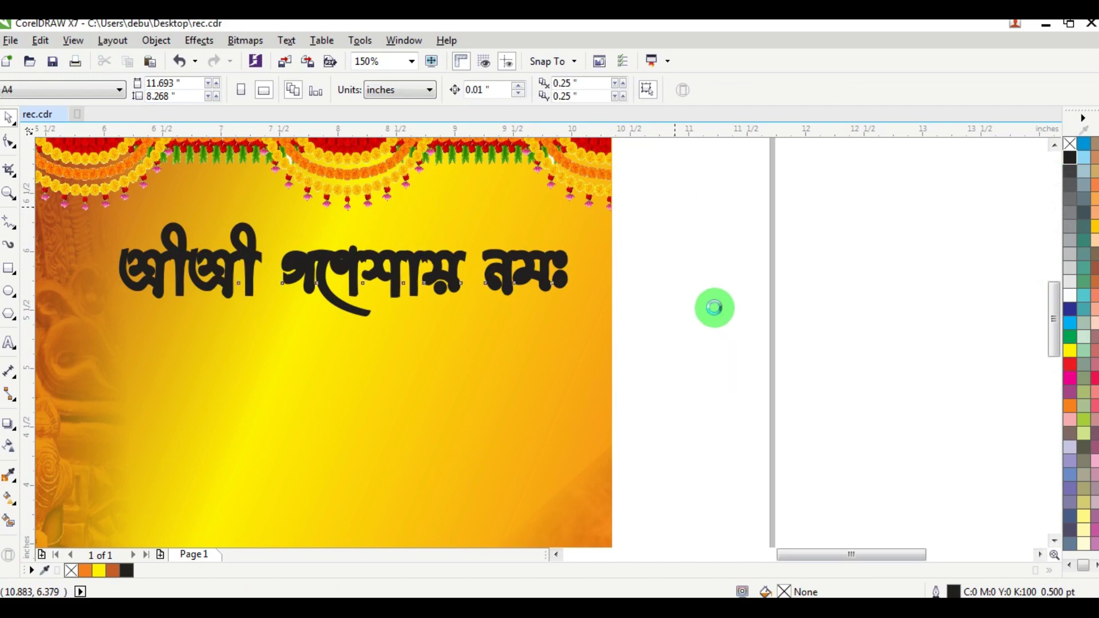
scroll(661, 273, down, 1)
scroll(579, 262, up, 2)
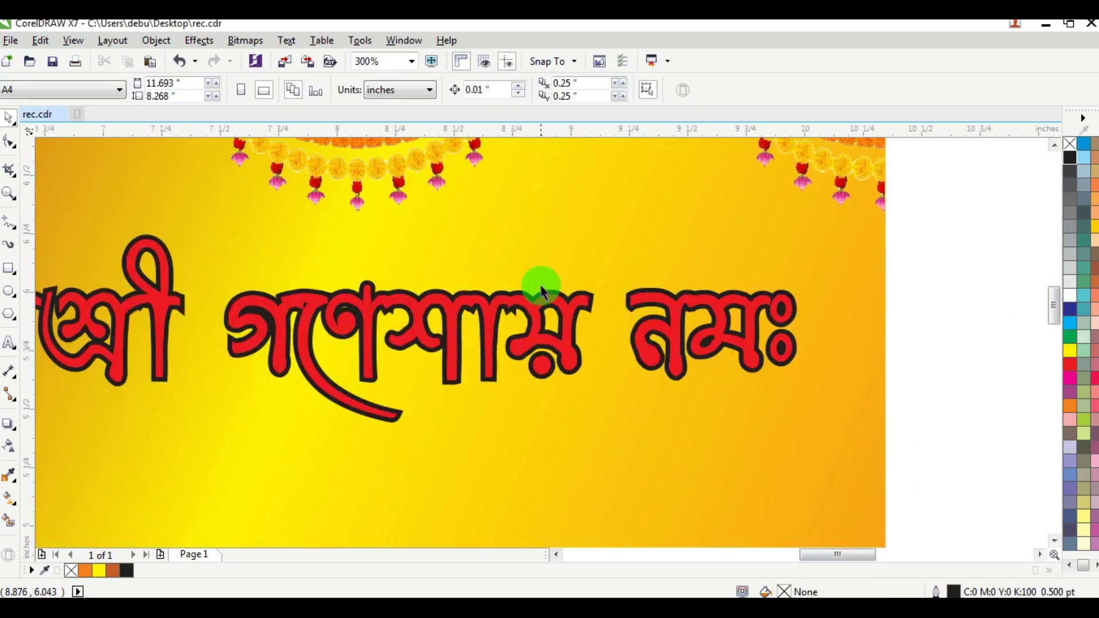
Thicken the outline of the black heading behind the red one to 4 pt
scroll(543, 291, up, 2)
click(544, 292)
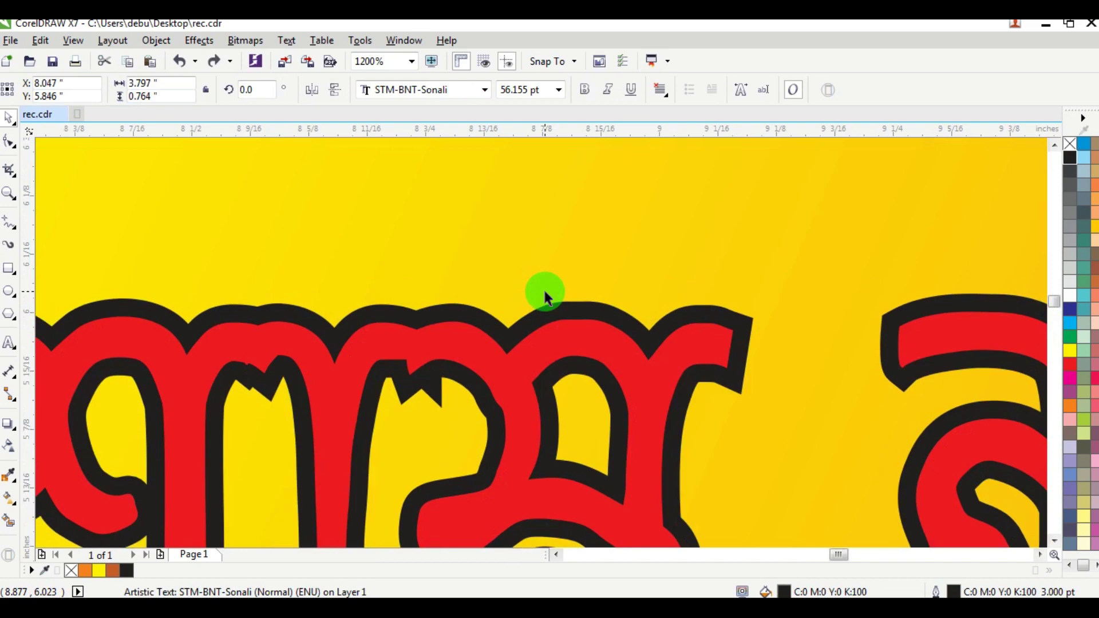
key(F12)
key(Return)
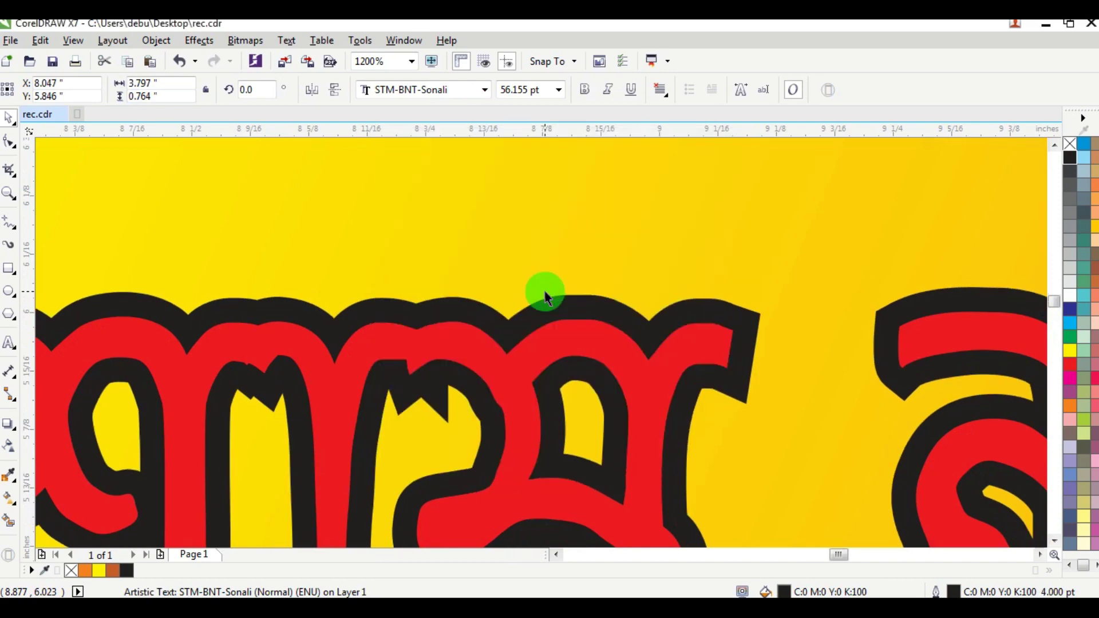
scroll(582, 287, down, 4)
click(974, 365)
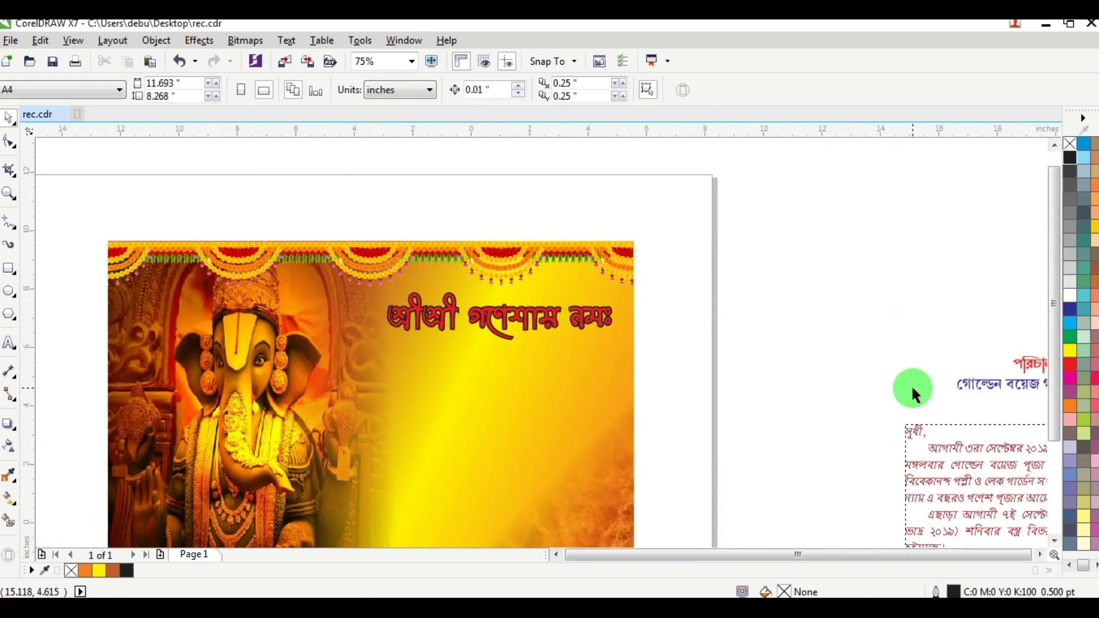
Move the red organiser label and blue committee name under the card's heading, and nudge them up to about Y 5.09 inches
scroll(922, 389, down, 1)
scroll(1002, 401, up, 1)
drag(797, 331, 991, 397)
drag(828, 375, 291, 356)
scroll(292, 356, up, 1)
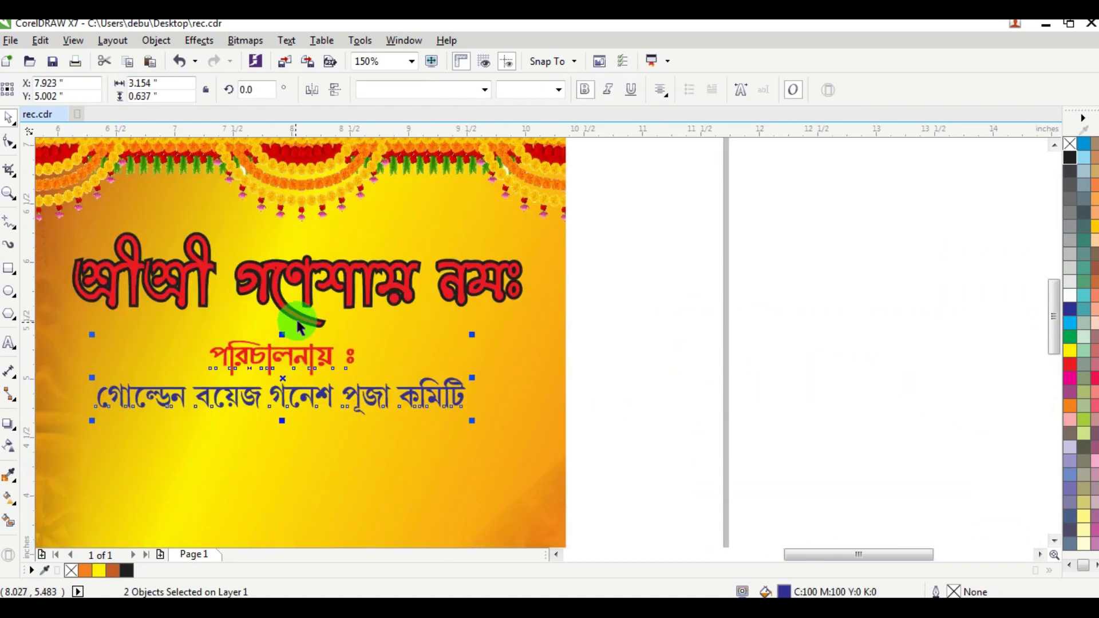
key(Up)
key(Up)
key(Up)
key(Up)
key(Up)
key(Up)
key(Up)
key(Up)
key(Up)
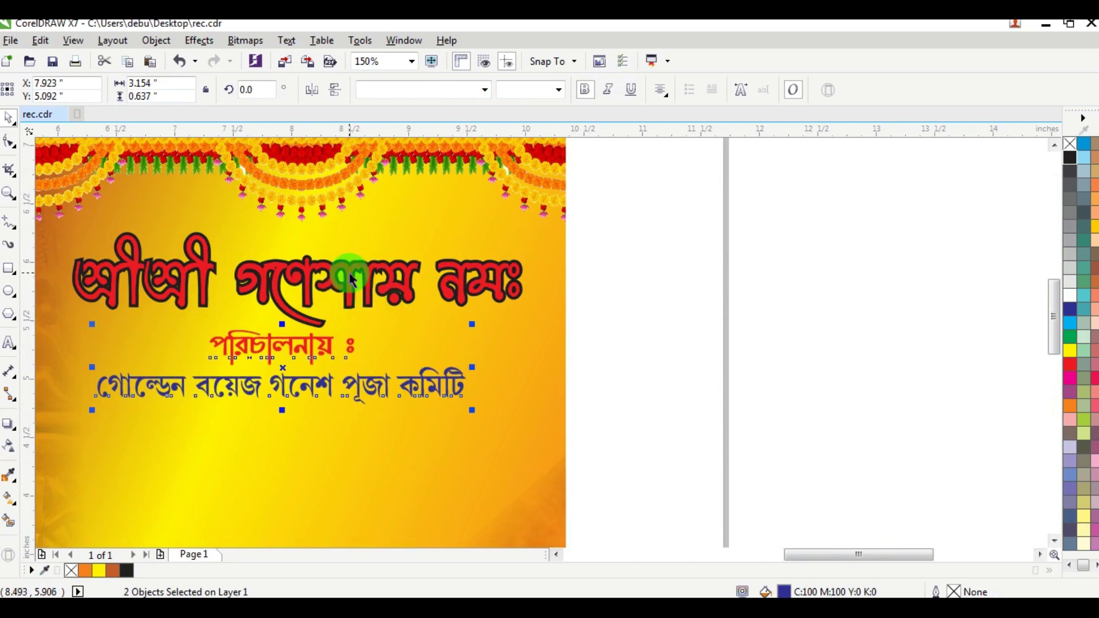
click(596, 312)
Select the invitation paragraph with both signatory blocks and move them onto the card below the committee name
scroll(598, 340, down, 2)
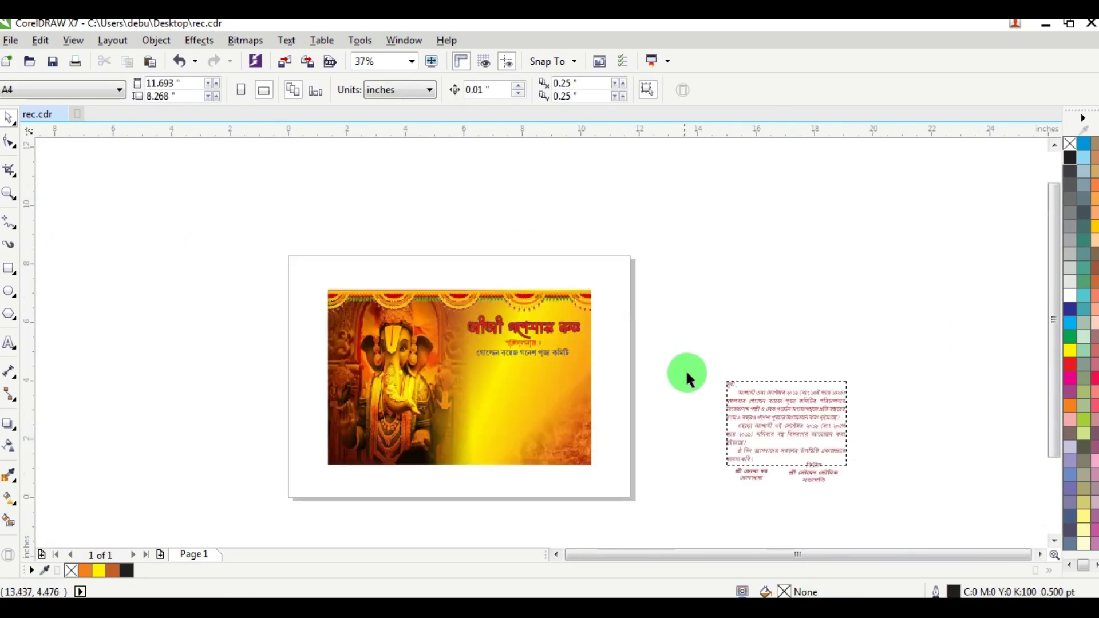
drag(854, 319, 596, 520)
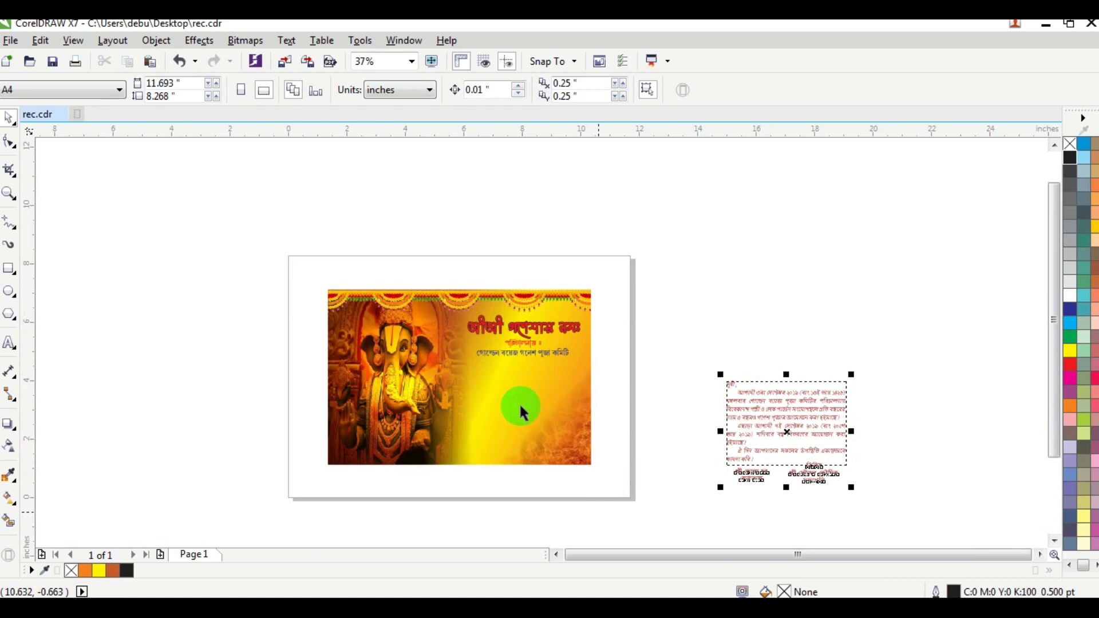
click(782, 400)
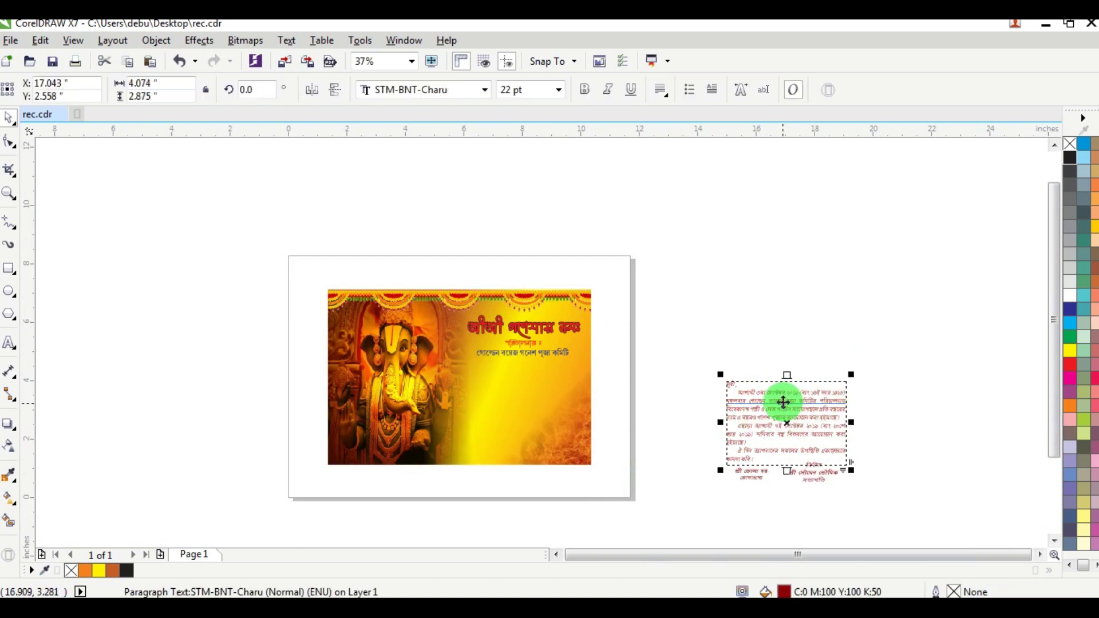
drag(713, 480, 713, 478)
drag(819, 422, 526, 410)
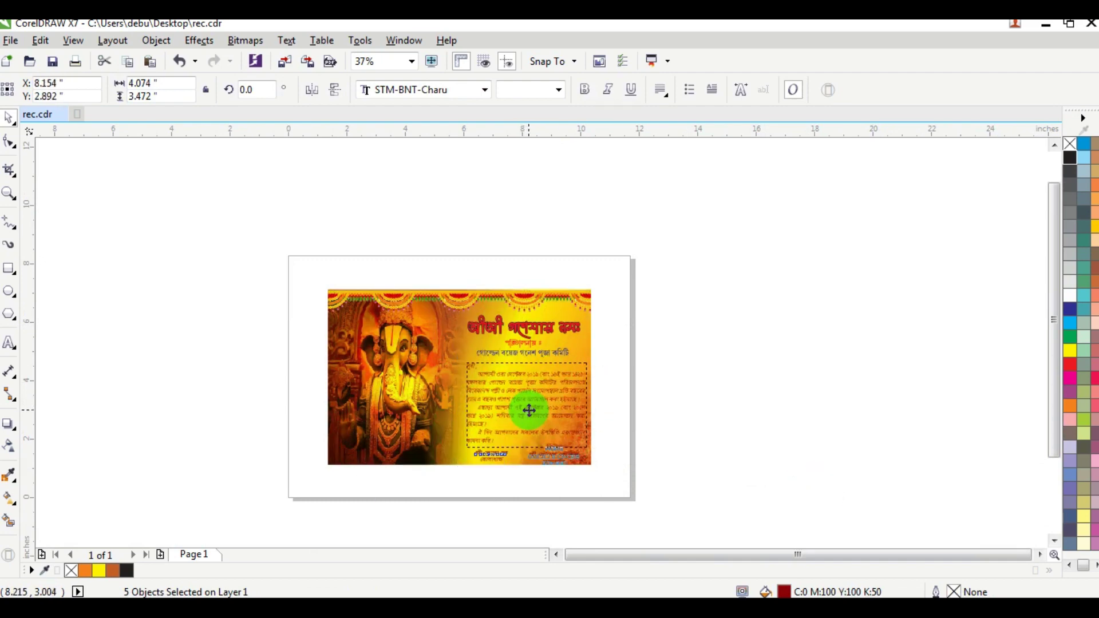
Nudge the paragraph and signatory blocks to X 8.024, Y 2.992 inches so they fit within the card's yellow area
scroll(526, 410, up, 1)
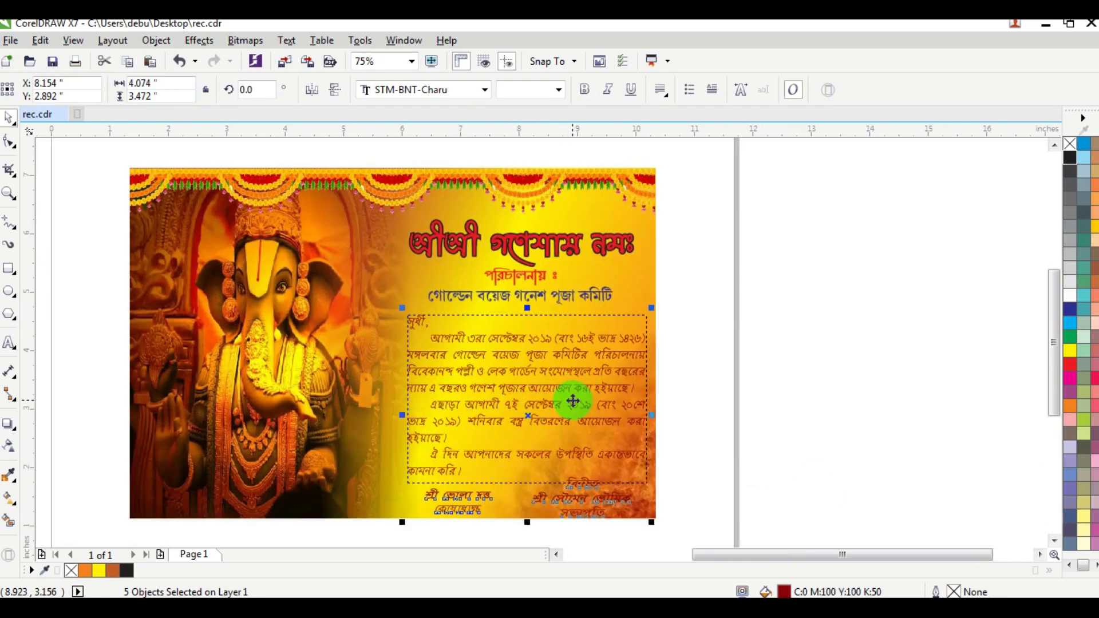
key(Left)
key(Left)
key(Left)
key(Left)
key(Left)
key(Left)
key(Left)
key(Left)
key(Left)
key(Left)
key(Left)
key(Left)
key(Left)
key(Left)
key(Left)
key(Left)
key(Left)
key(Left)
key(Left)
key(Left)
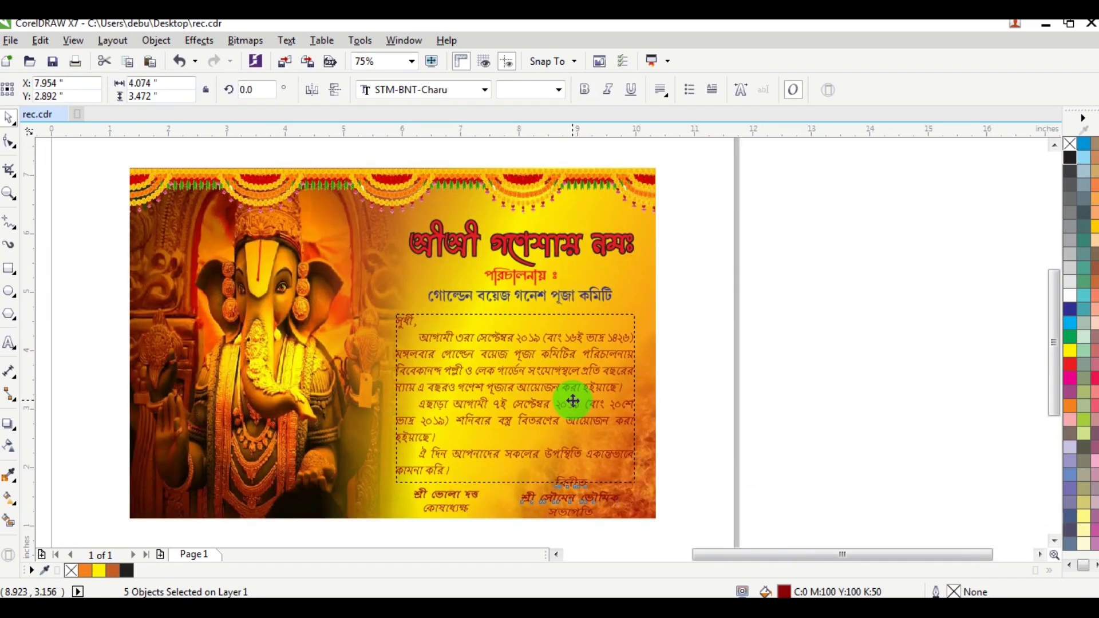
key(Up)
key(Up)
key(Up)
key(Up)
key(Up)
key(Up)
key(Up)
key(Up)
key(Up)
key(Up)
key(Right)
key(Right)
key(Right)
key(Right)
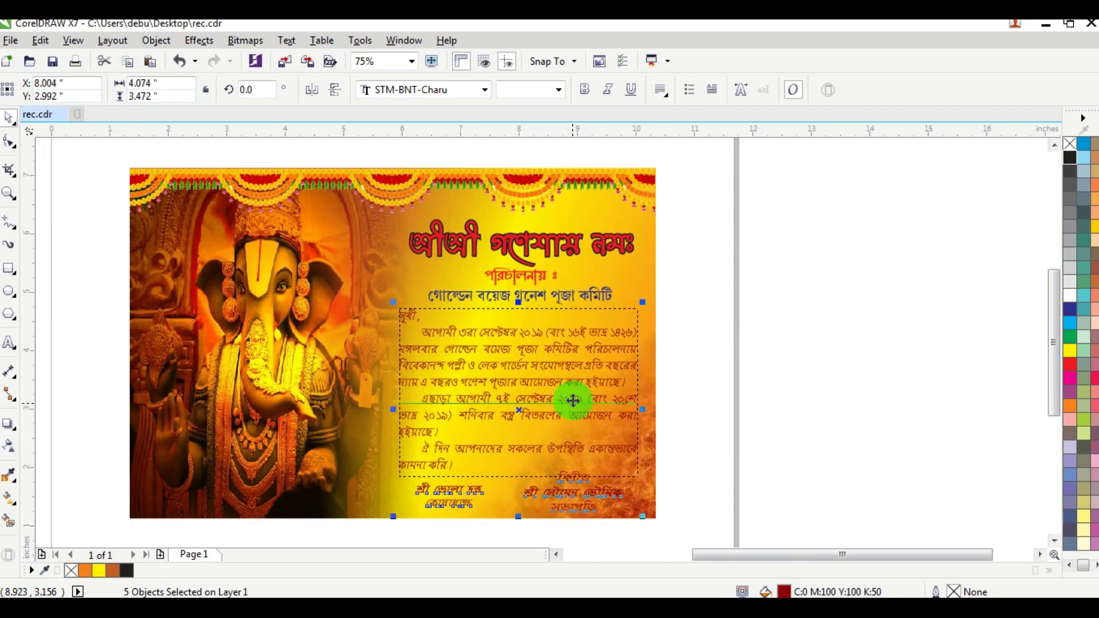
drag(573, 400, 573, 401)
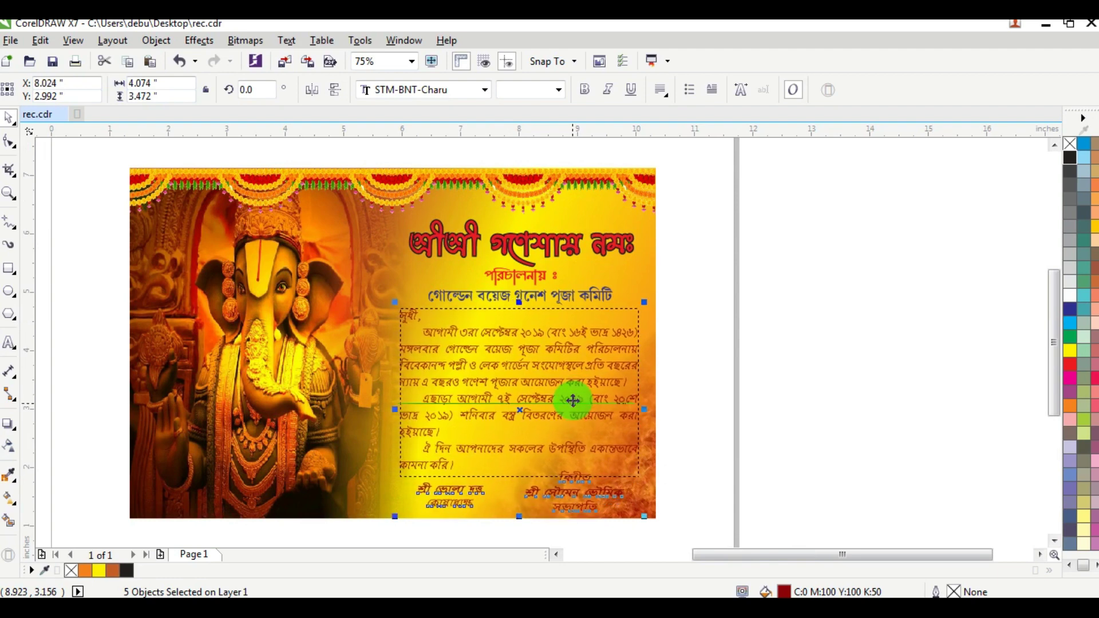
Copy the invitation paragraph and signatory blocks, and give the originals a white fill with a 3 pt white outline
right_click(567, 337)
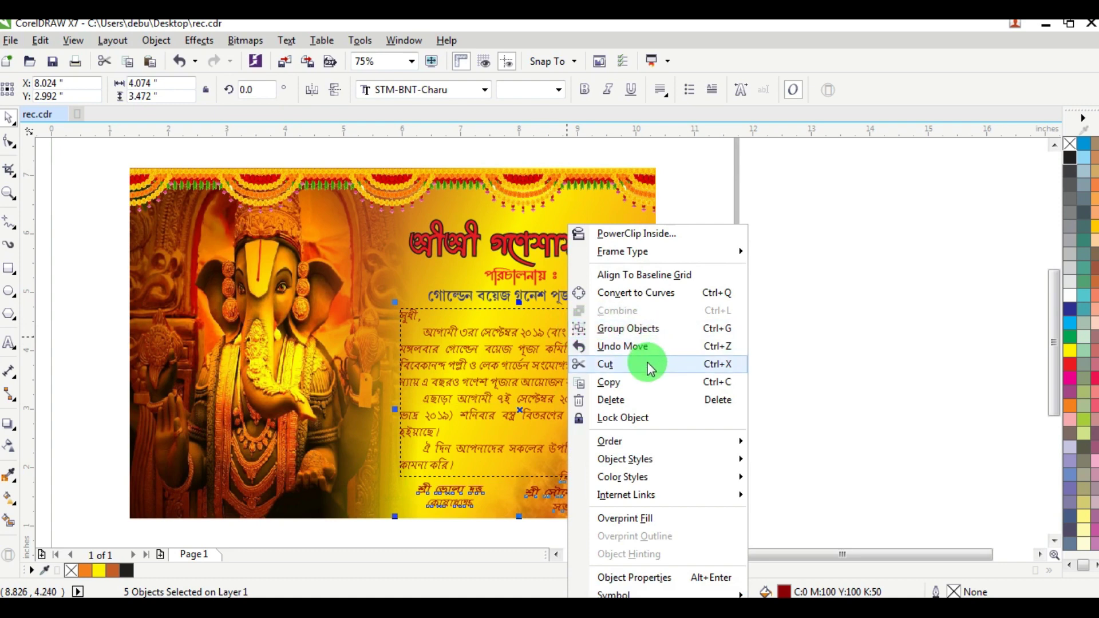
click(610, 382)
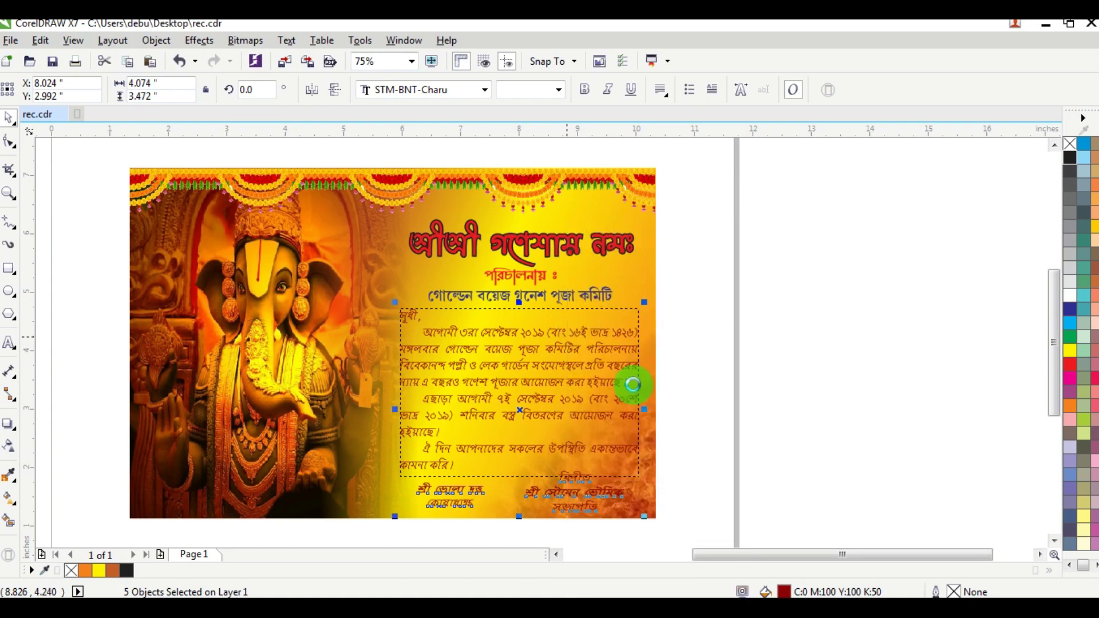
click(1070, 298)
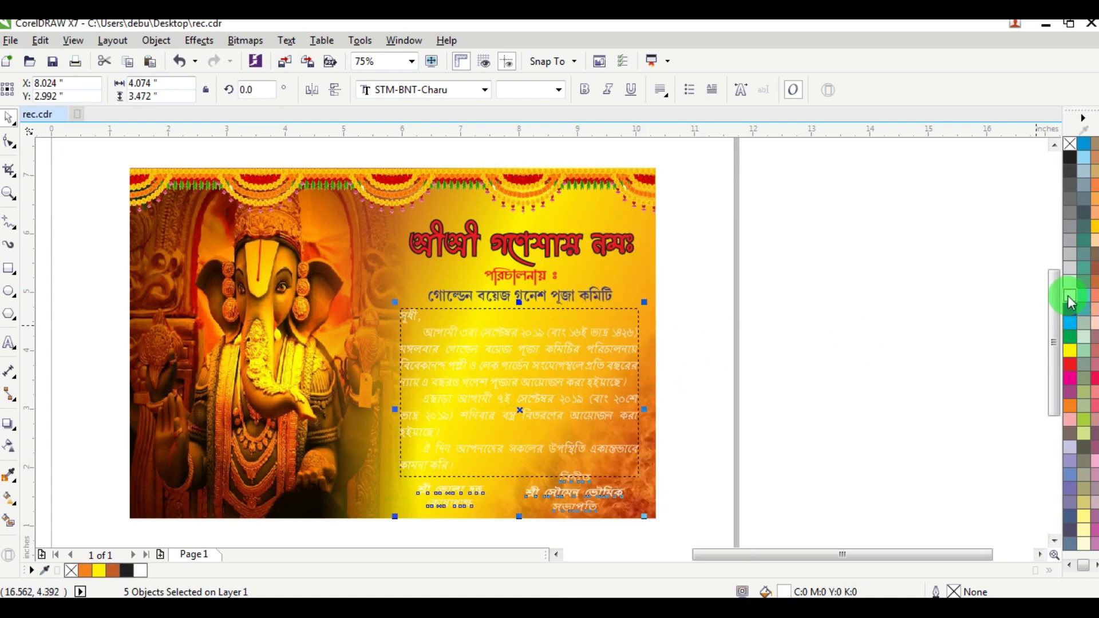
right_click(1070, 297)
key(F12)
text(3)
key(Return)
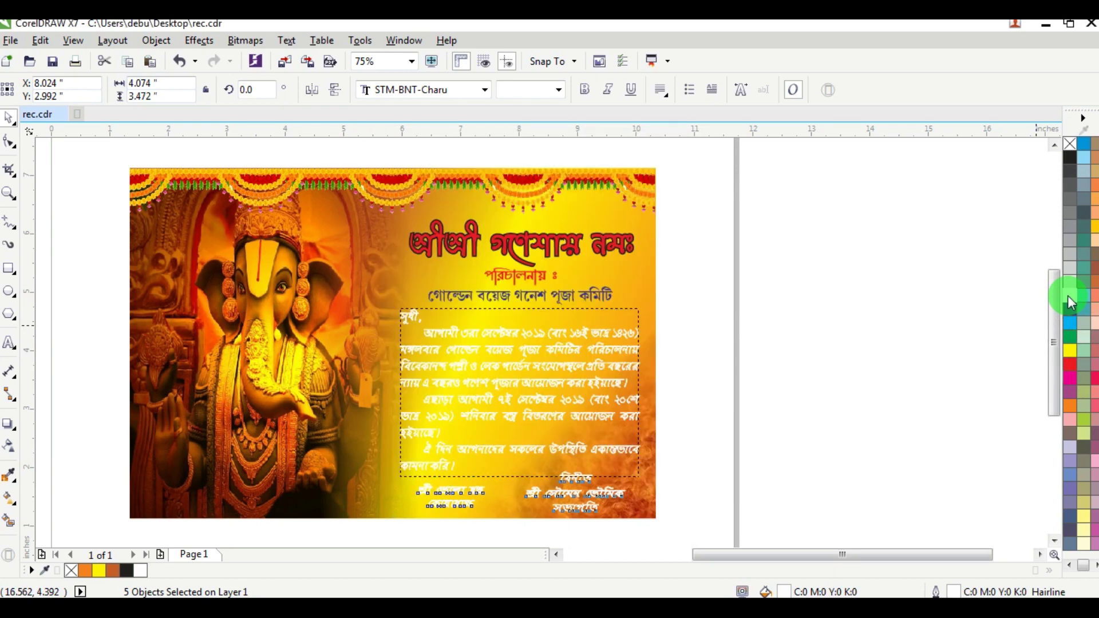
Paste the copied dark red text over the white outlined text and check the outline thickness up close
right_click(767, 263)
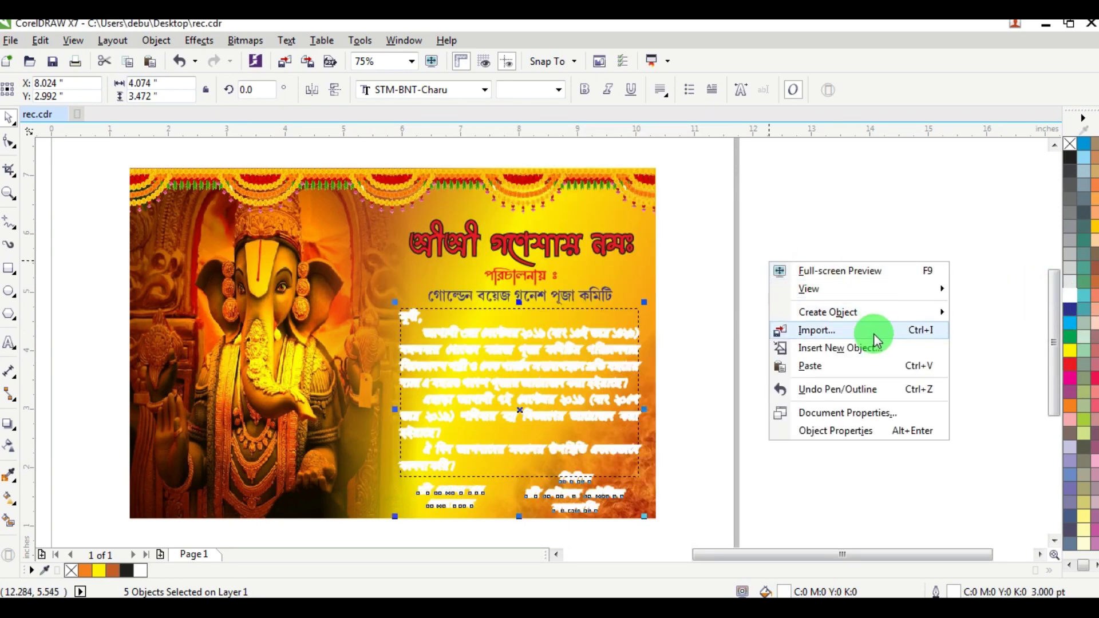
click(809, 366)
click(741, 335)
scroll(518, 490, up, 1)
scroll(517, 487, up, 3)
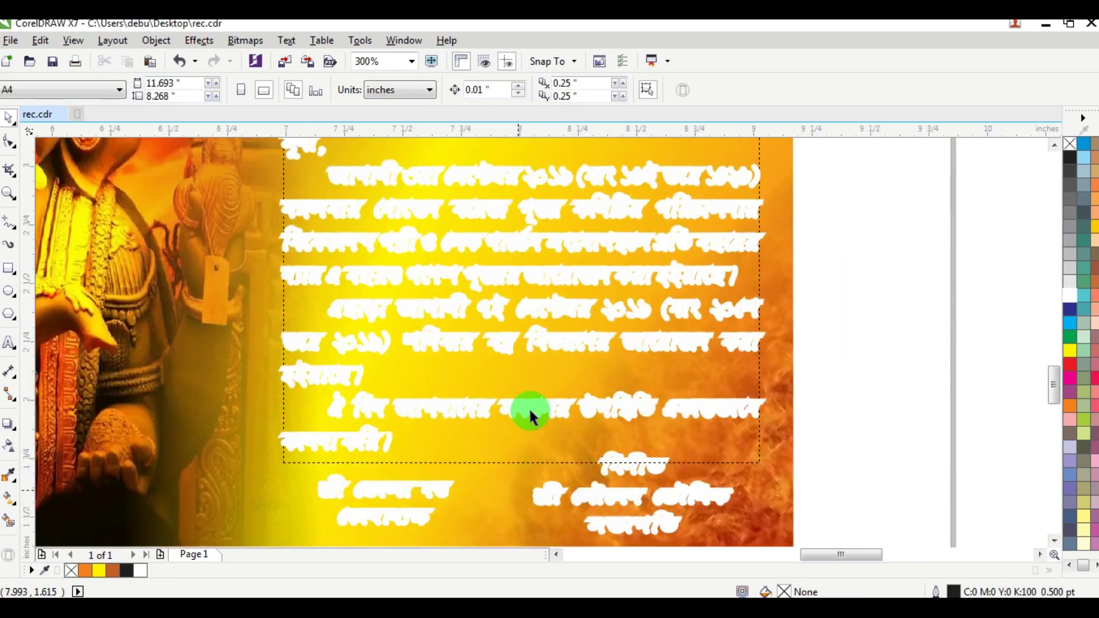
scroll(677, 327, down, 1)
scroll(678, 327, down, 2)
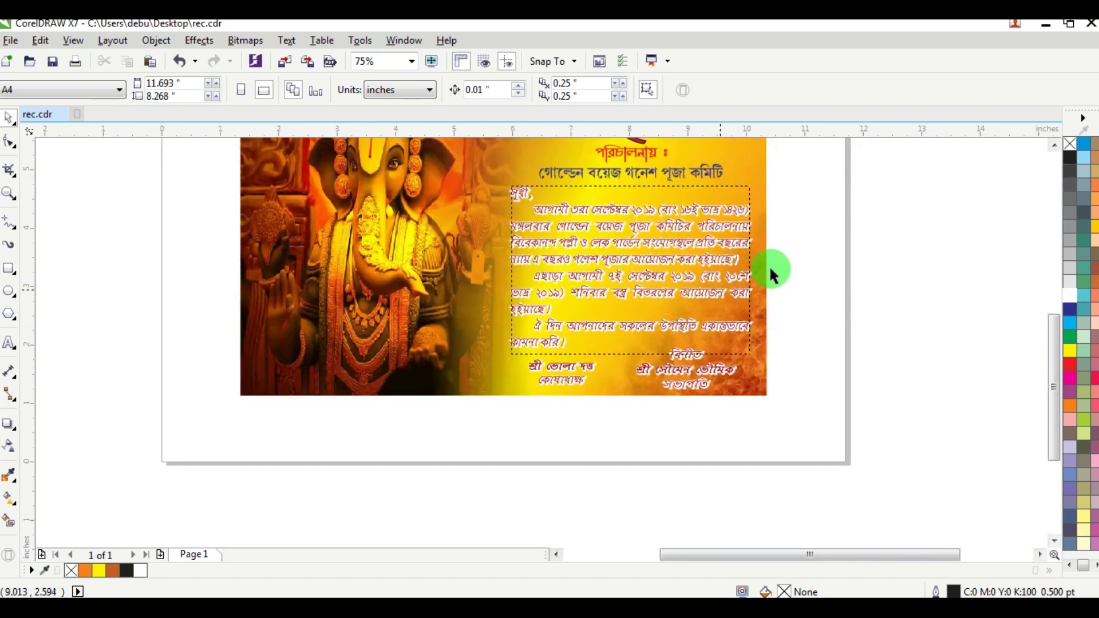
Remove the pasted dark red text and set the white paragraph and signatory text's outline to 2 pt
drag(447, 188, 449, 179)
key(F12)
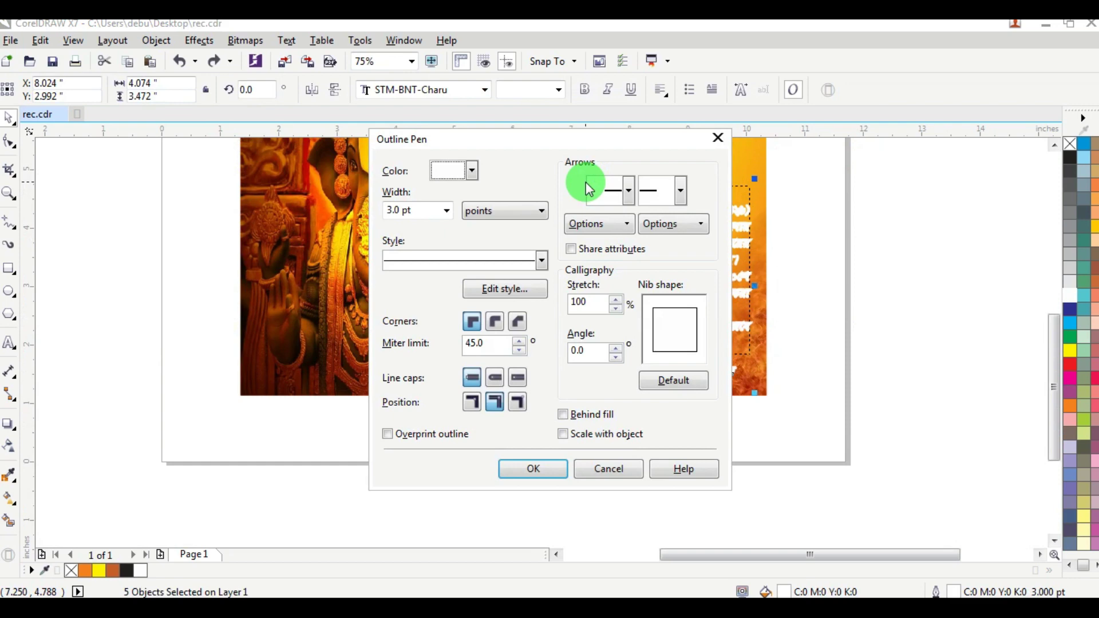
key(Tab)
text(2)
key(Return)
Paste the copied dark red paragraph and signatory text on top of the white outlined text and inspect its edges
right_click(813, 181)
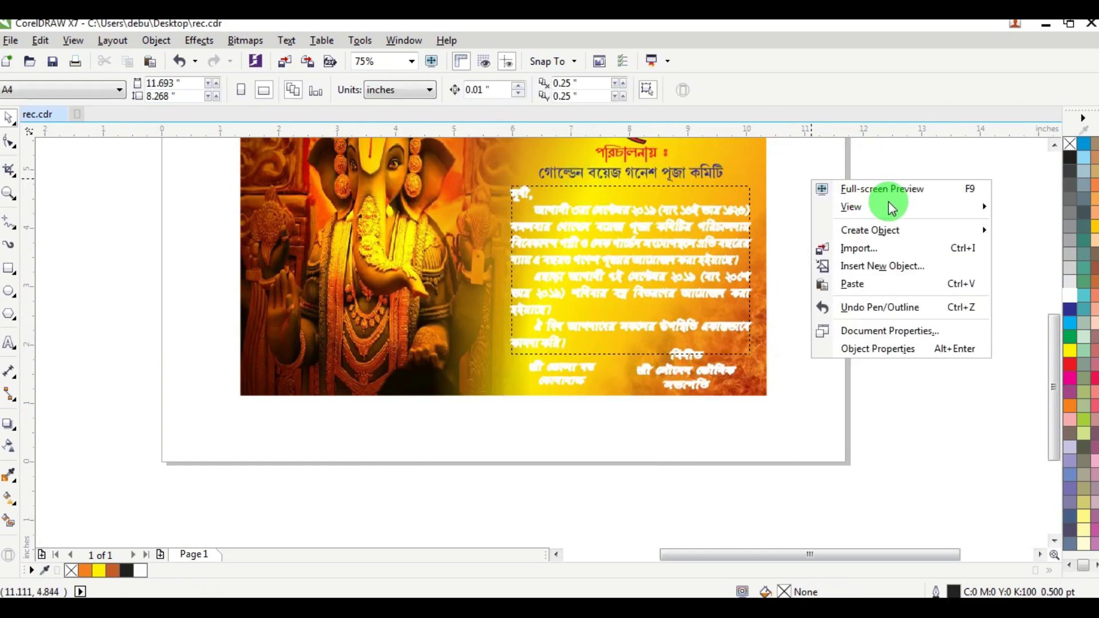
click(856, 285)
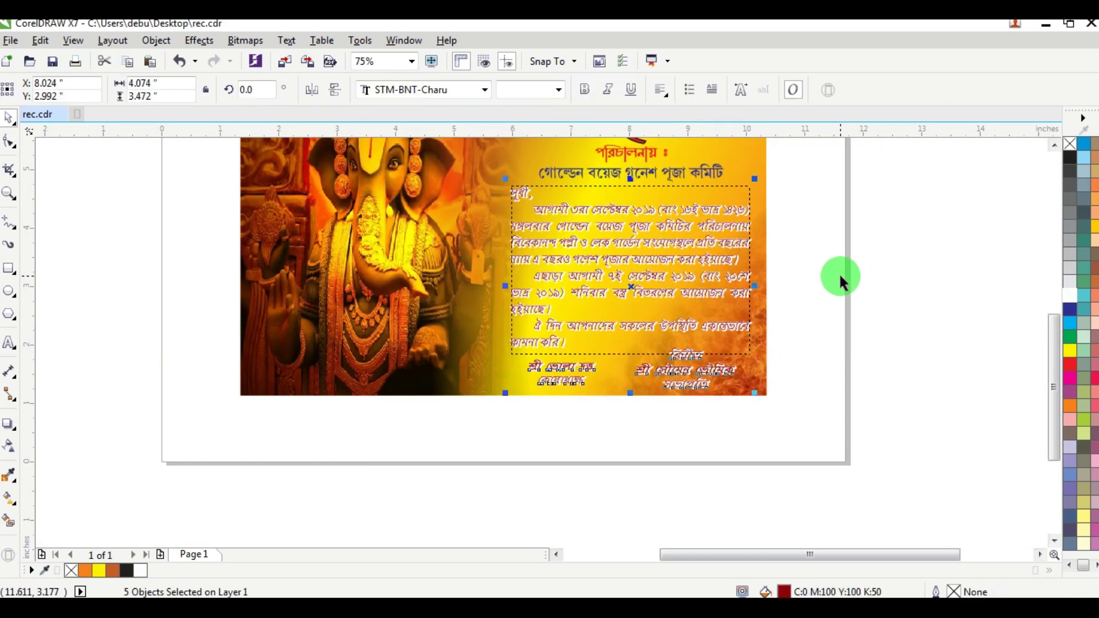
click(699, 360)
click(666, 364)
scroll(671, 372, up, 2)
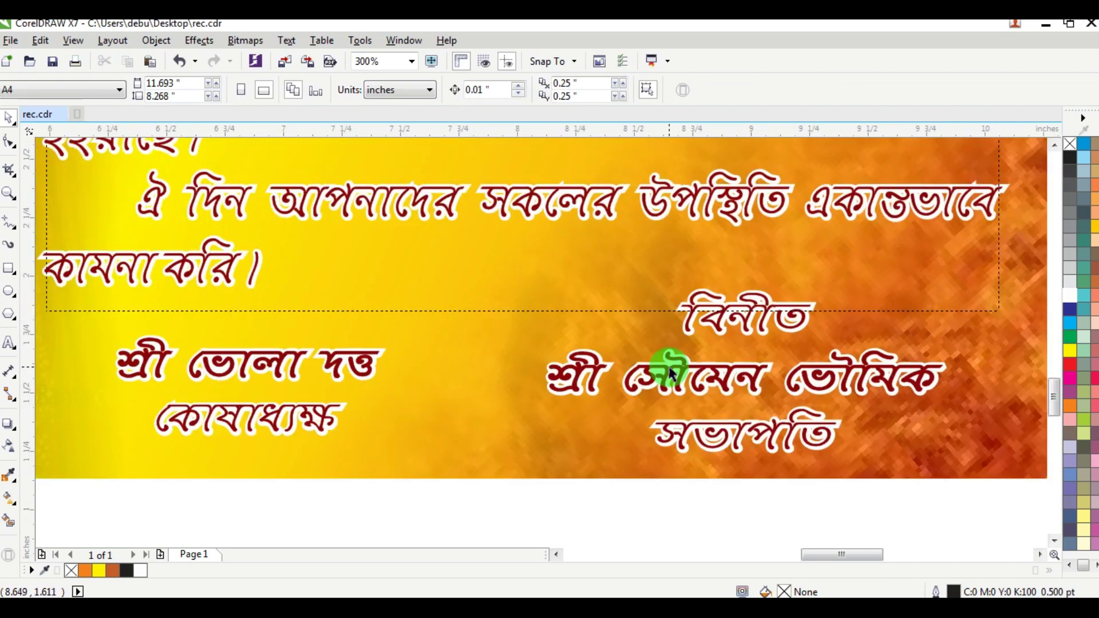
scroll(670, 371, down, 3)
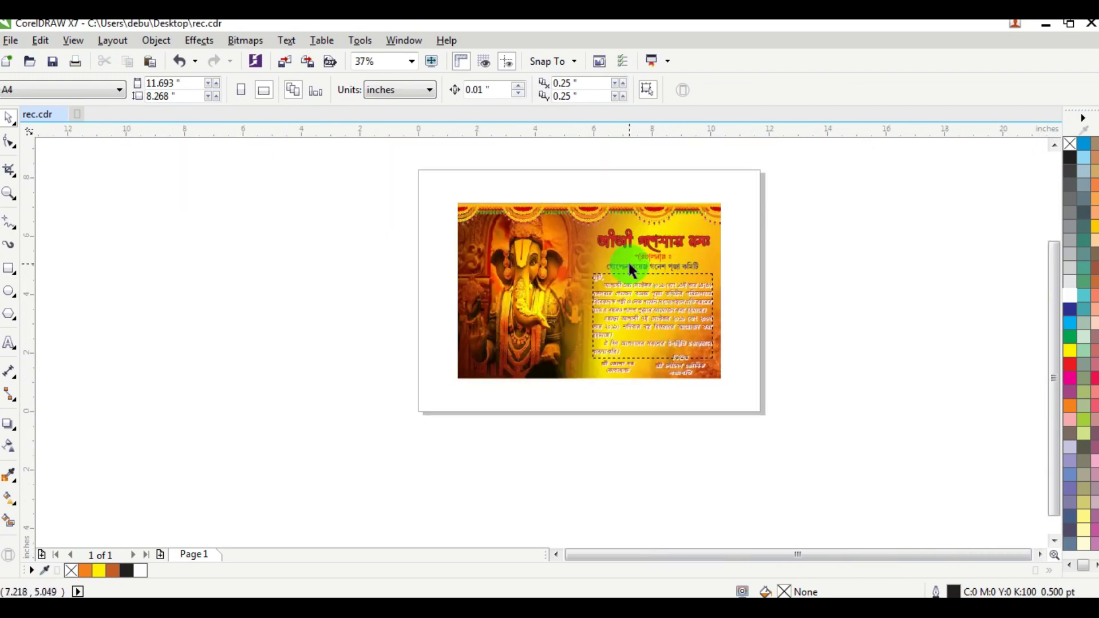
Stretch both layers of the main heading to about 4.12 × 0.96 inches, matching the paragraph's width below
scroll(629, 266, up, 1)
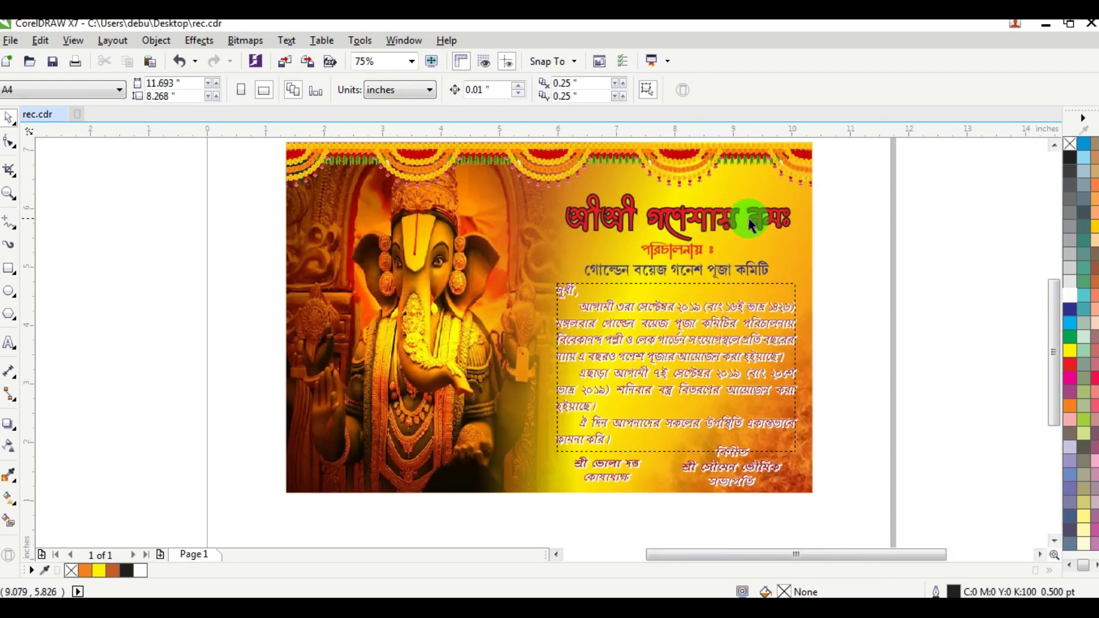
click(541, 255)
scroll(680, 189, up, 1)
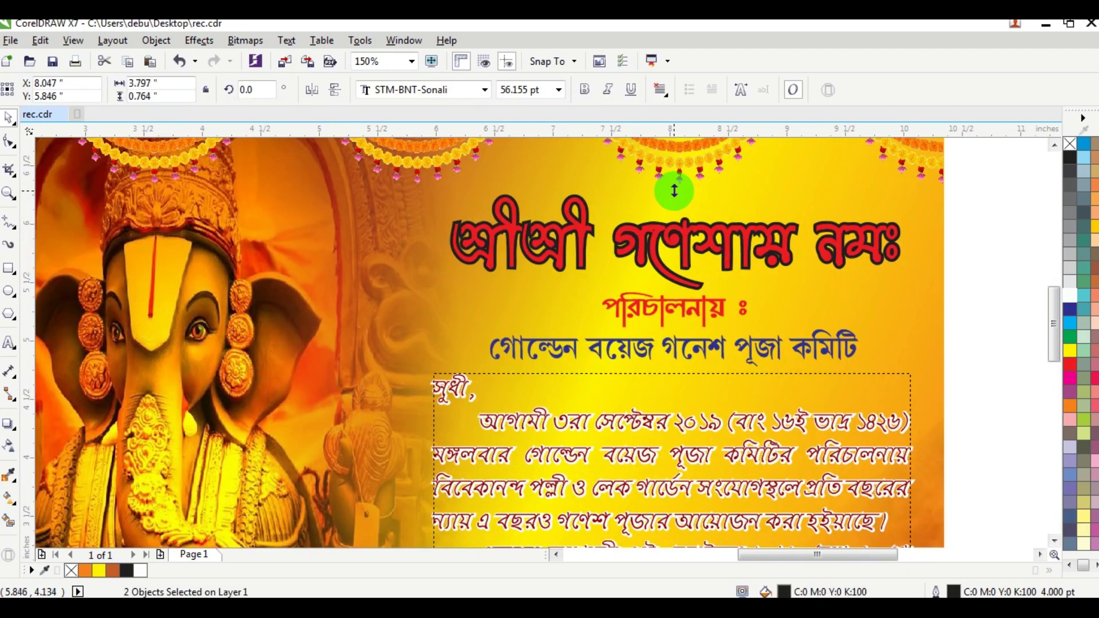
drag(674, 190, 675, 168)
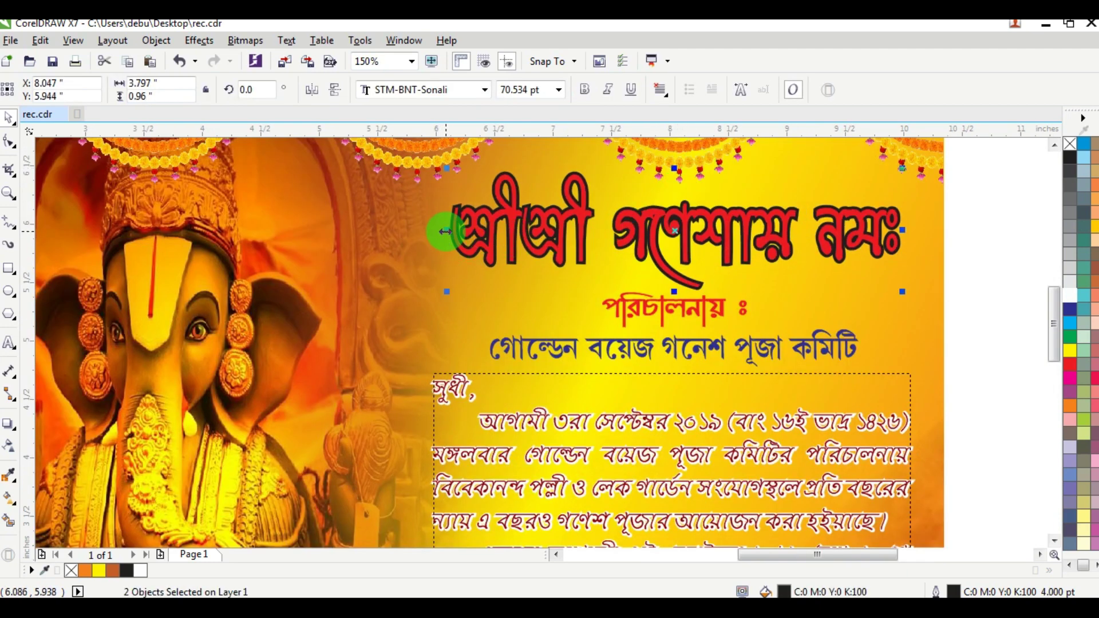
drag(446, 230, 435, 235)
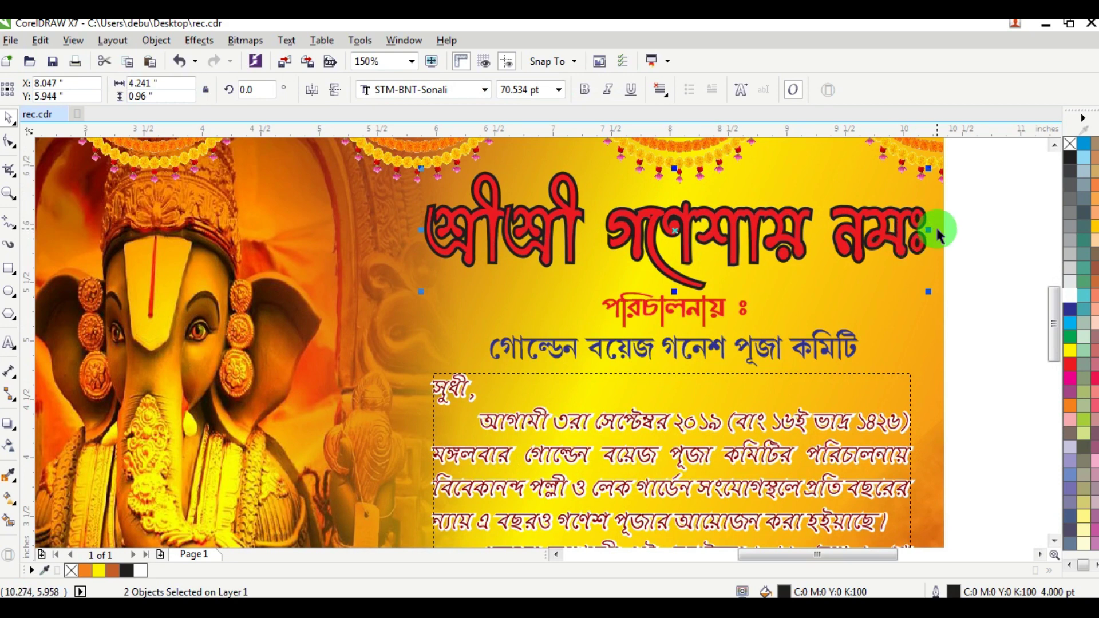
drag(916, 228, 906, 230)
scroll(888, 269, down, 2)
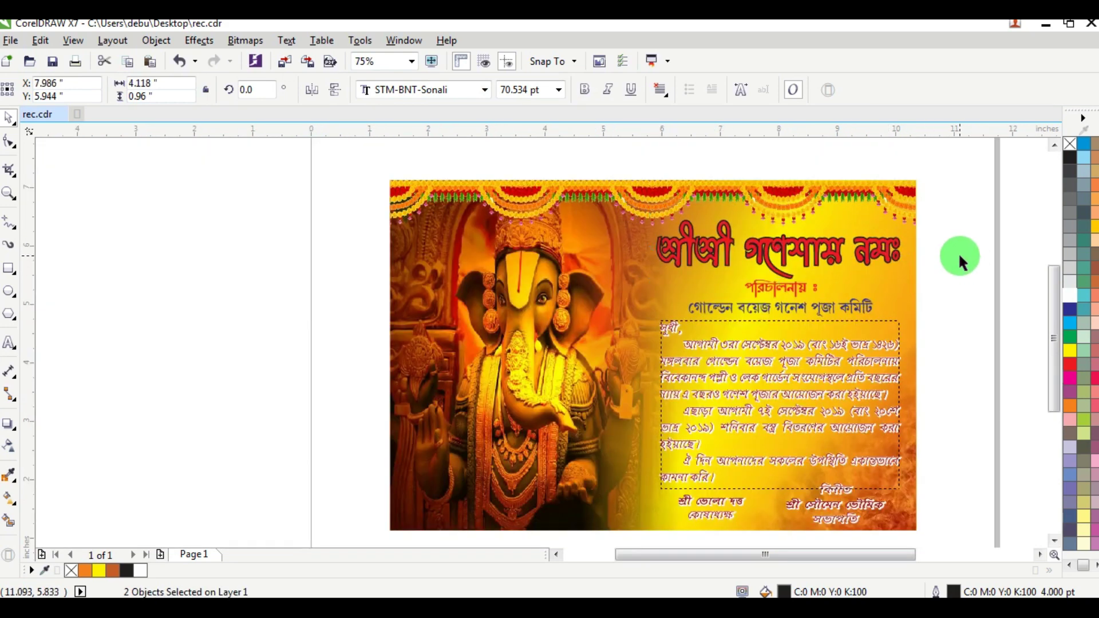
Deselect the heading and fit the whole invitation card in view to review the layout
click(1018, 510)
click(1039, 555)
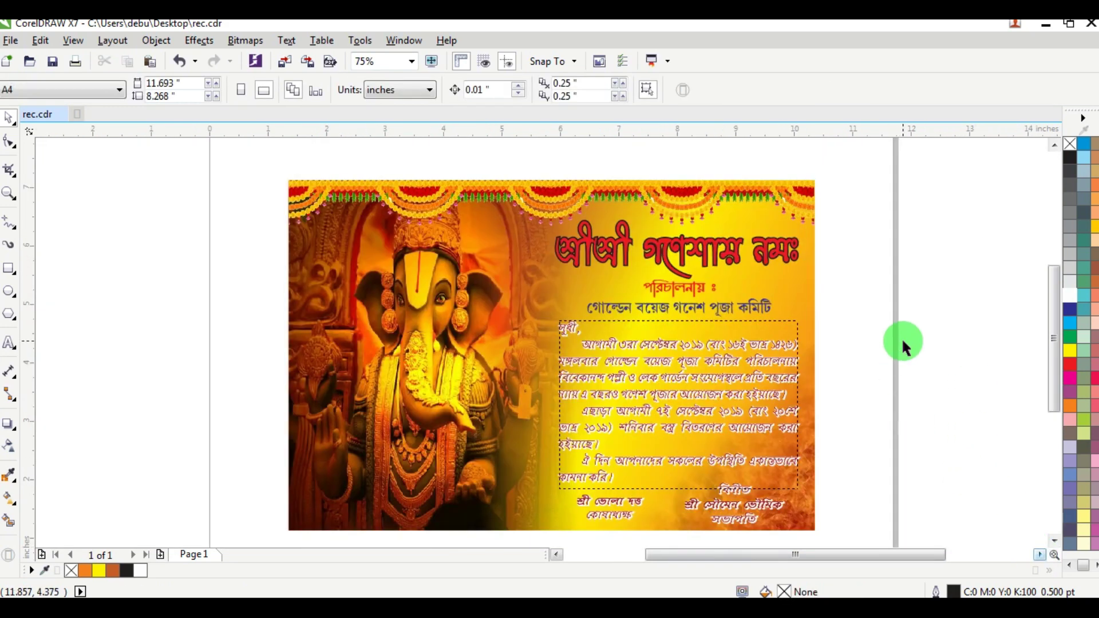
click(1054, 541)
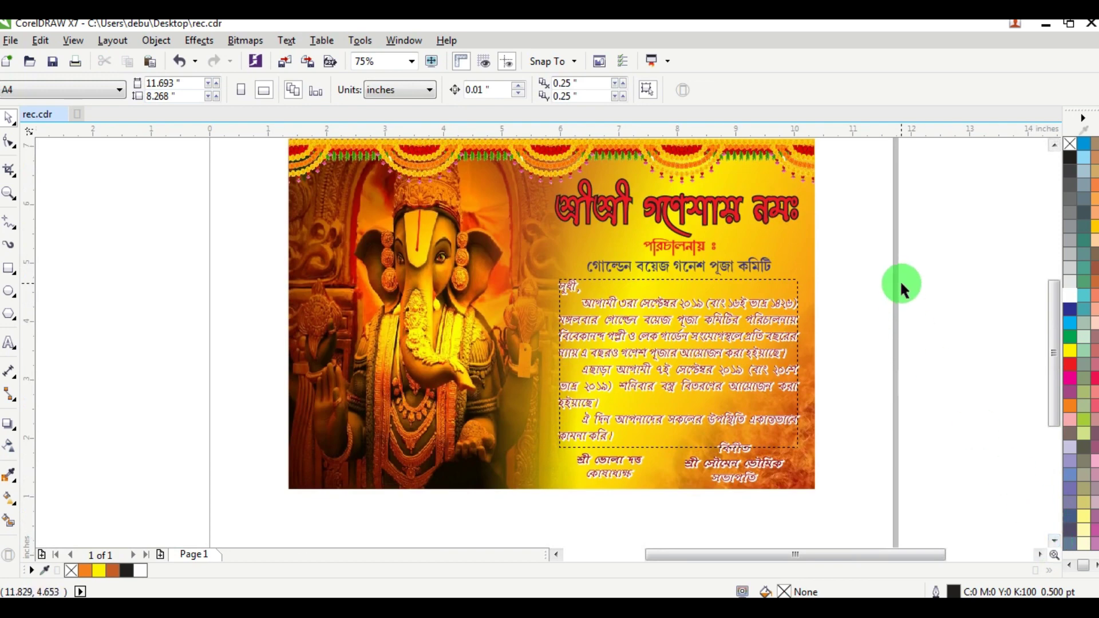
scroll(900, 280, down, 1)
click(9, 194)
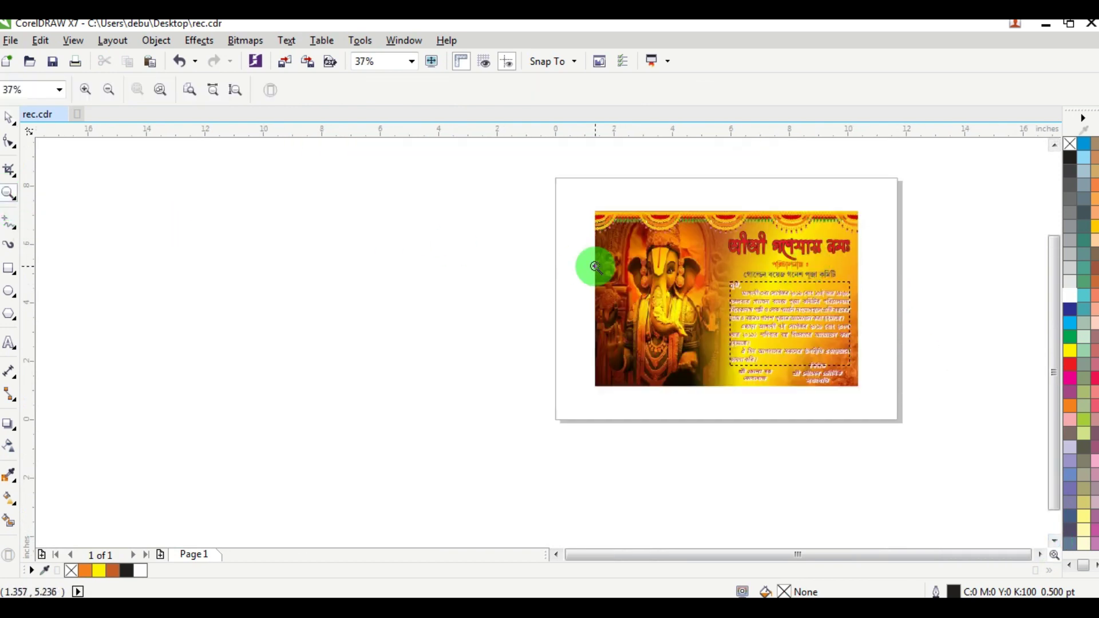
drag(584, 206, 870, 393)
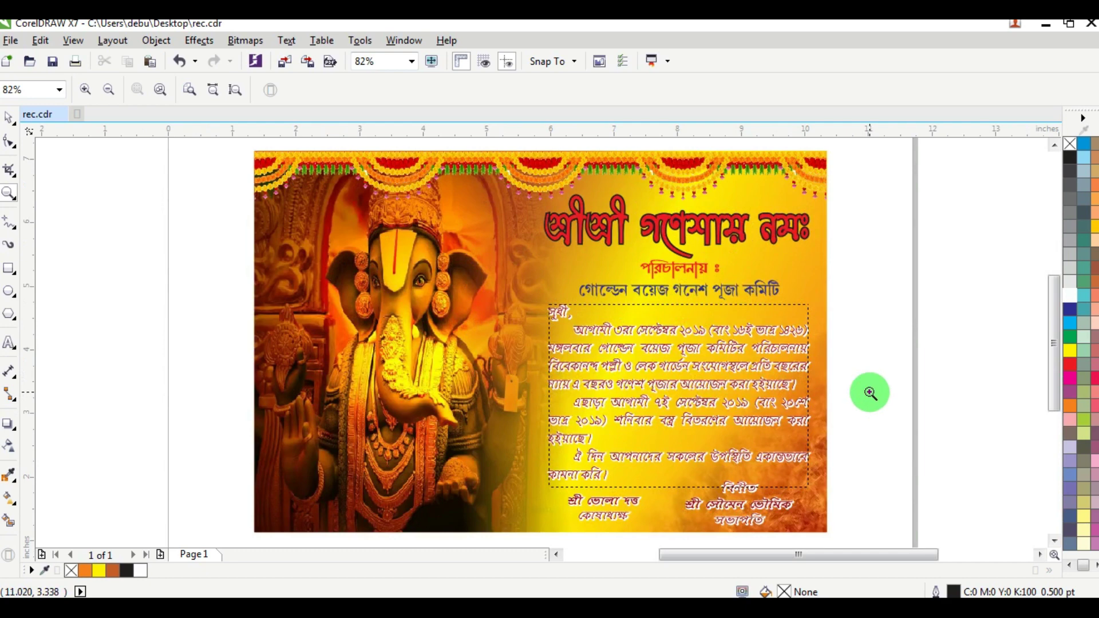